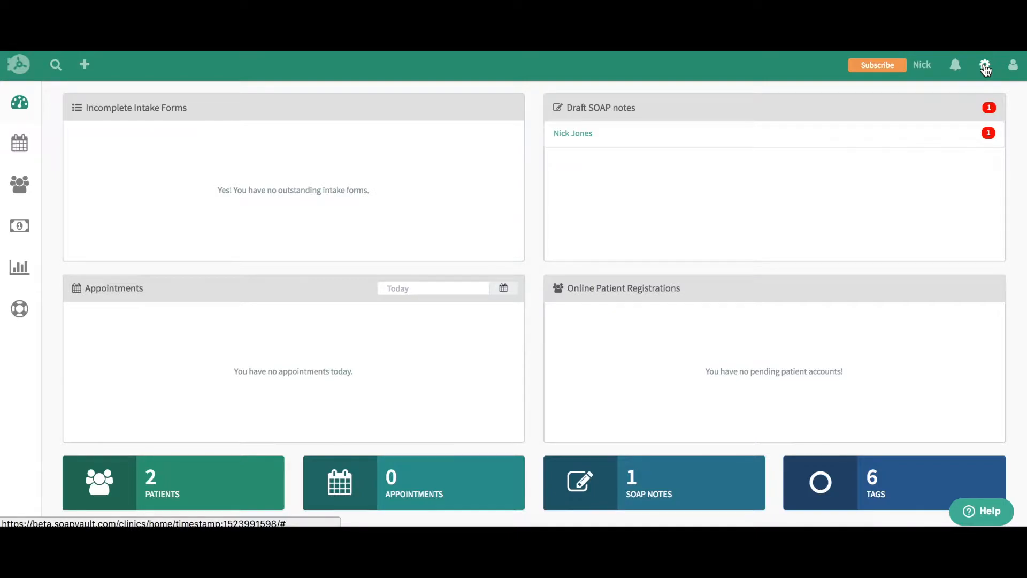
Set the next invoice number to 50 in the clinic details and save the settings
left_click(986, 69)
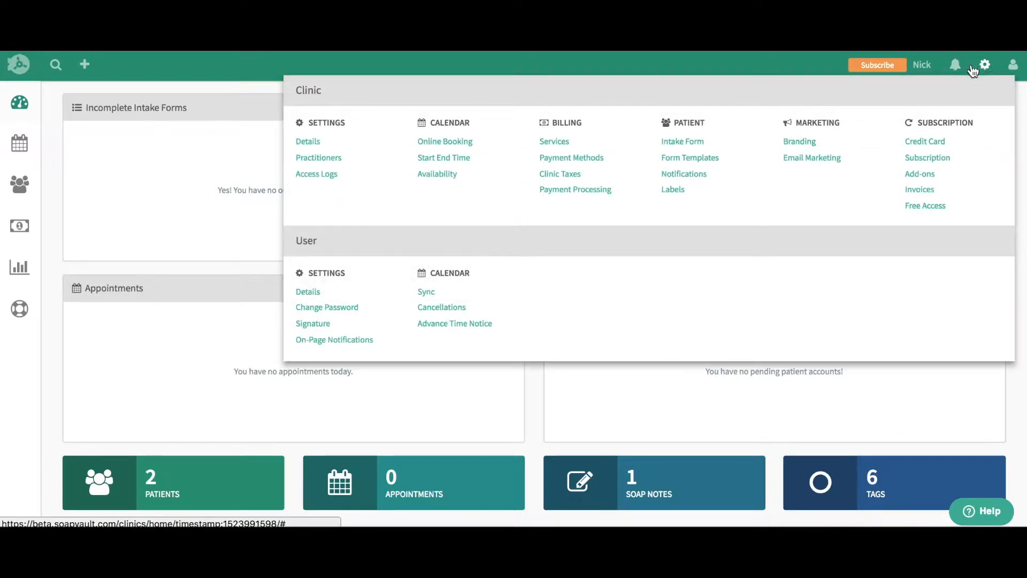
left_click(311, 145)
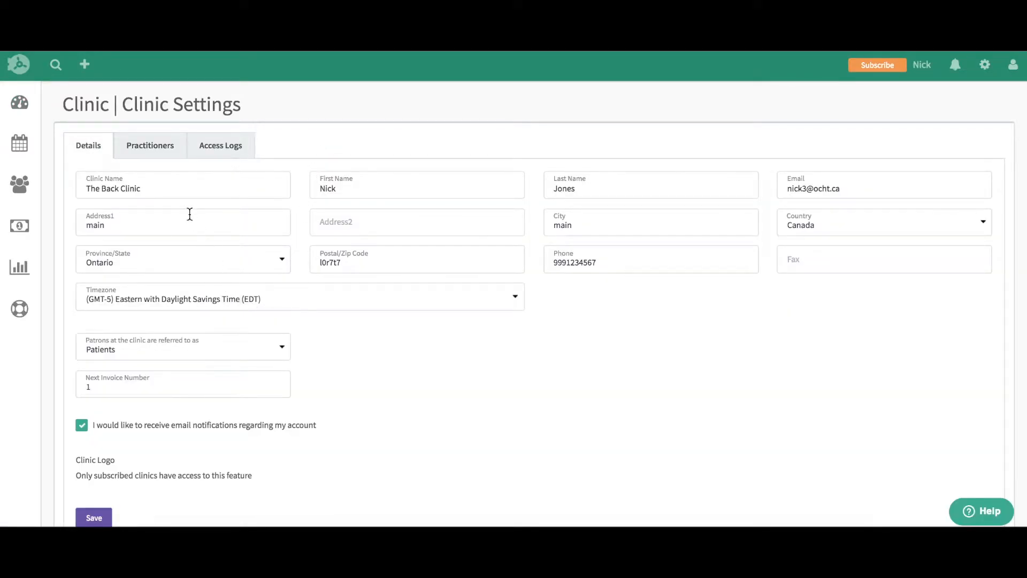
left_click(99, 389)
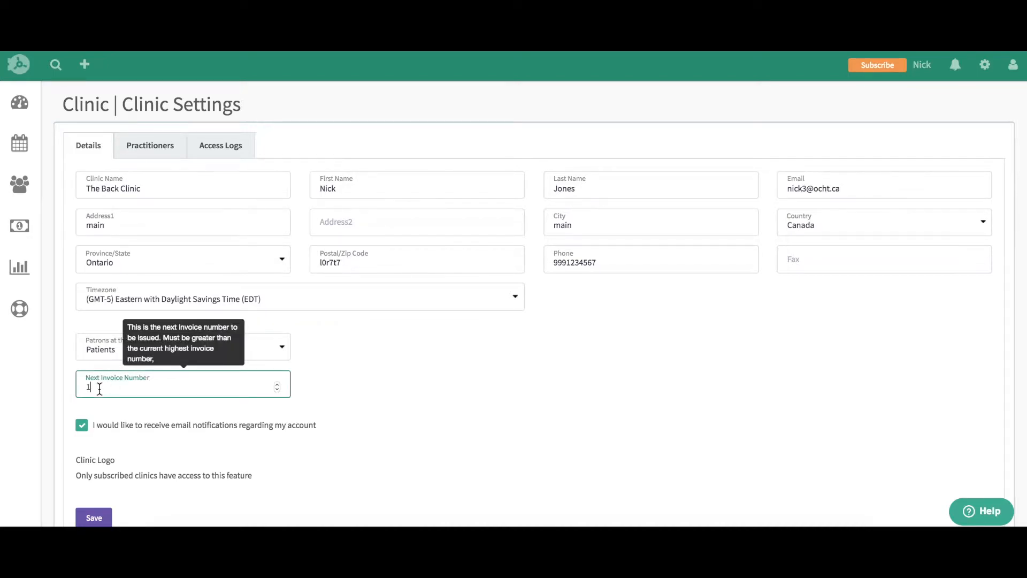
key("BackSpace")
type("50")
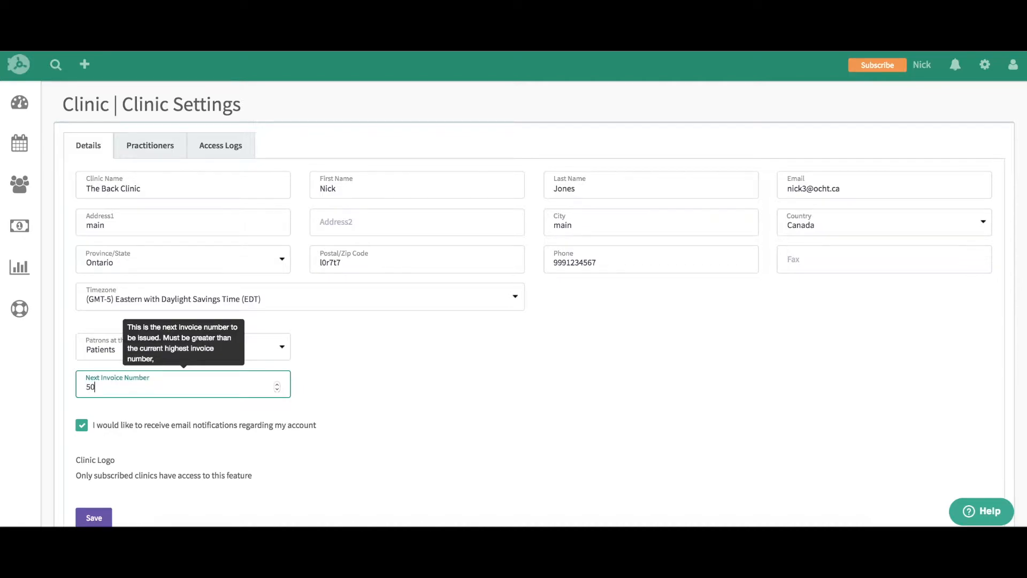
left_click(97, 519)
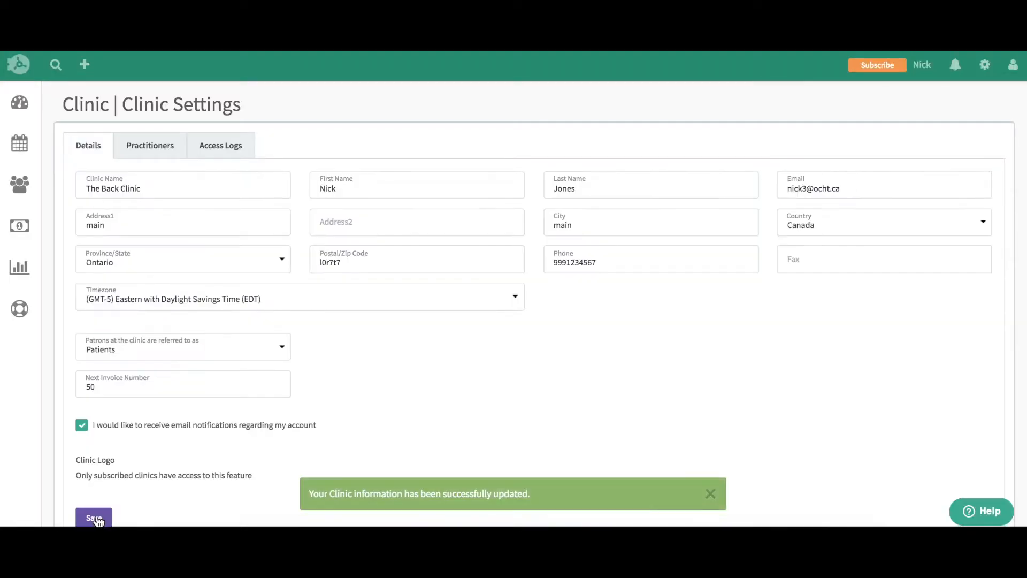
left_click(712, 496)
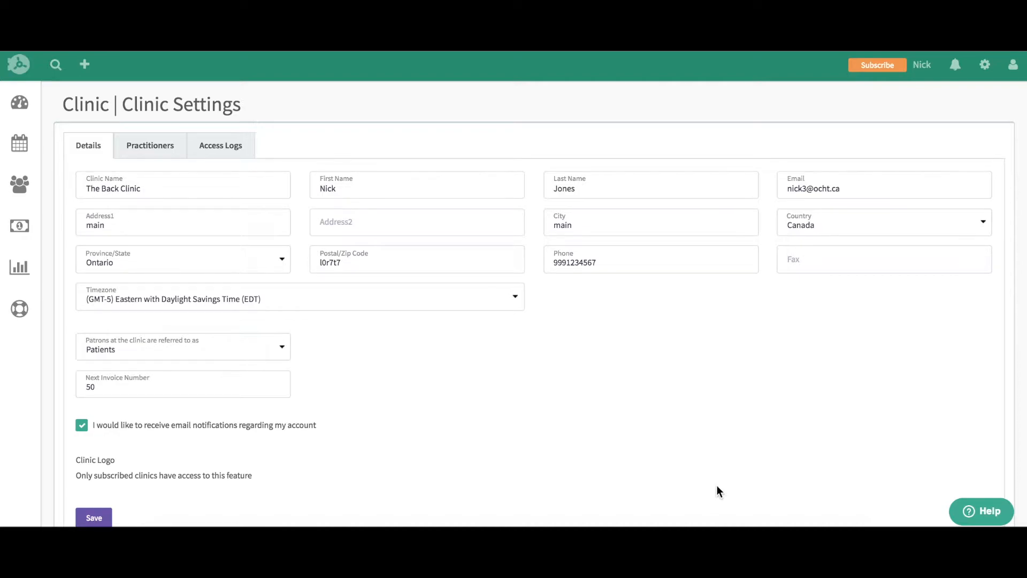
Add a new payment method named American Express to the clinic's billing settings
left_click(985, 70)
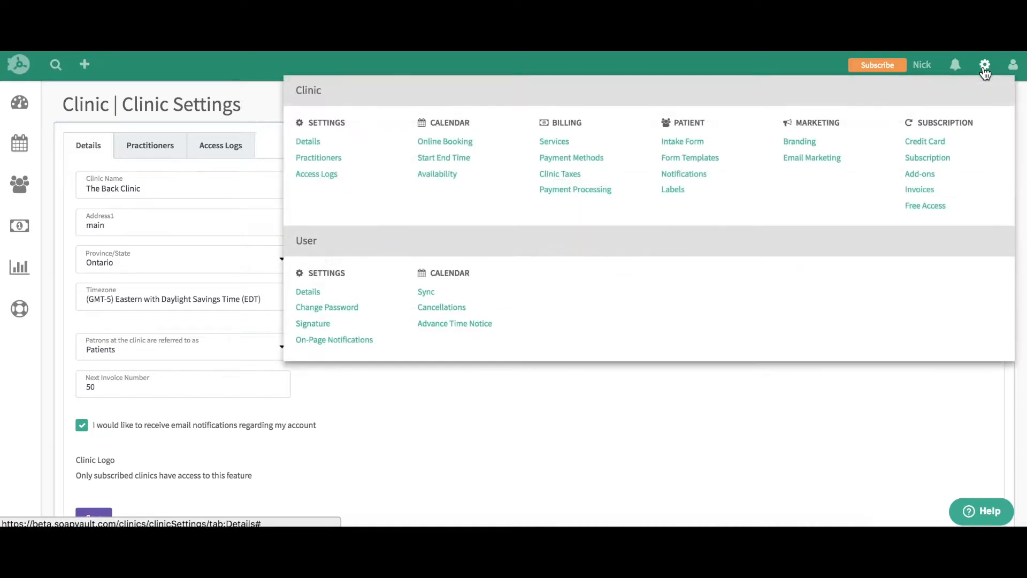
left_click(599, 163)
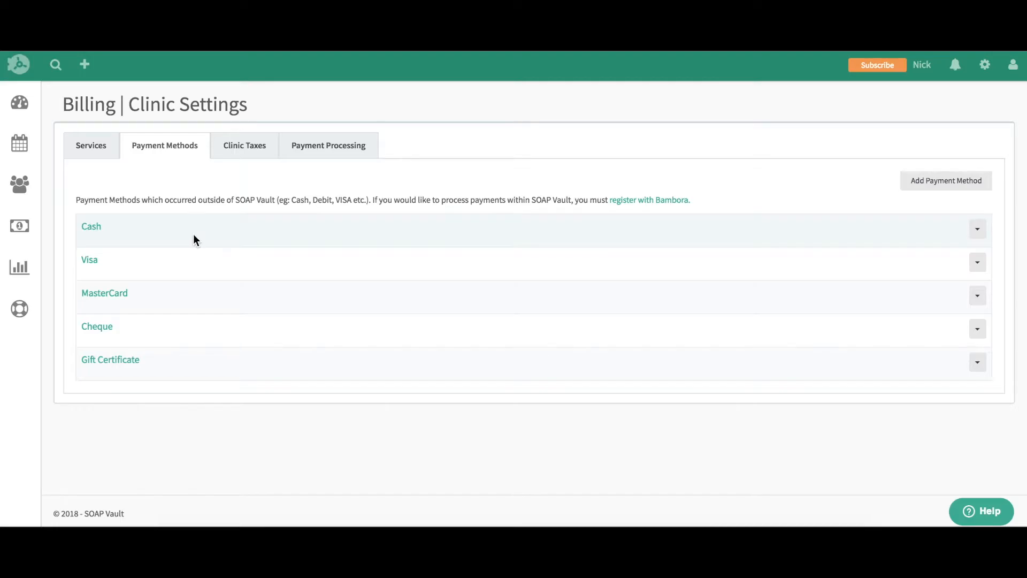
left_click(930, 183)
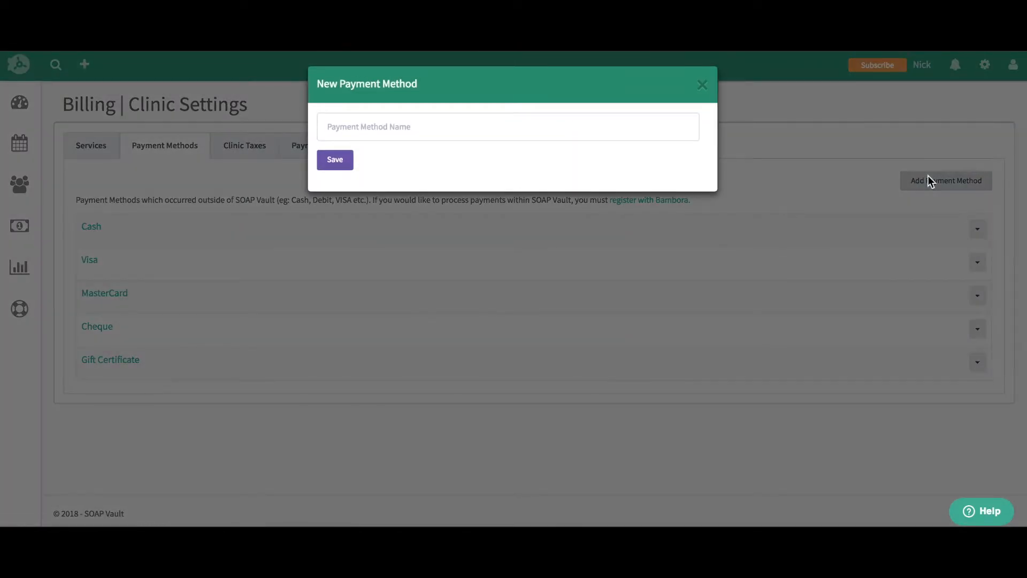
left_click(359, 131)
type("American Express")
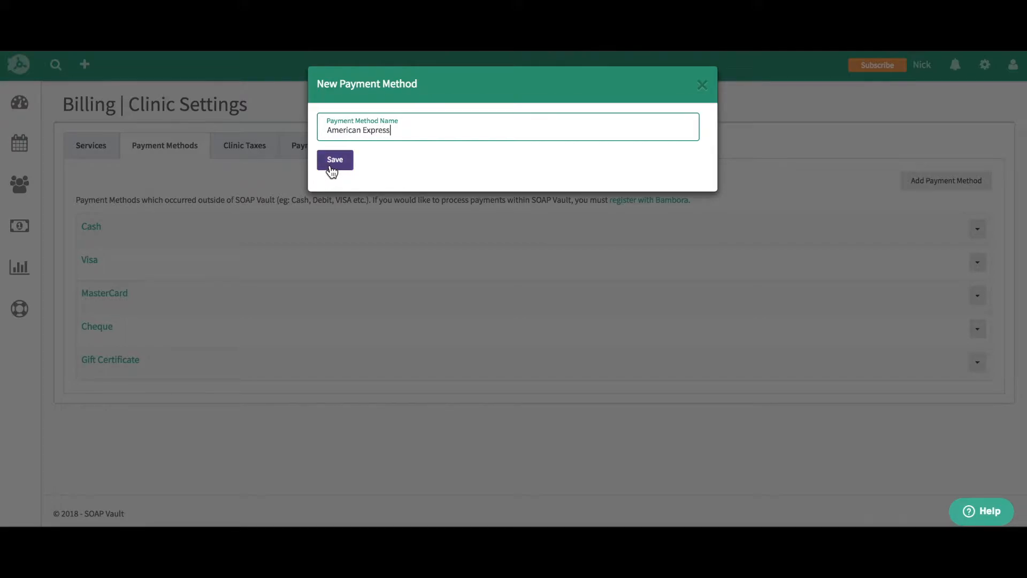
left_click(331, 168)
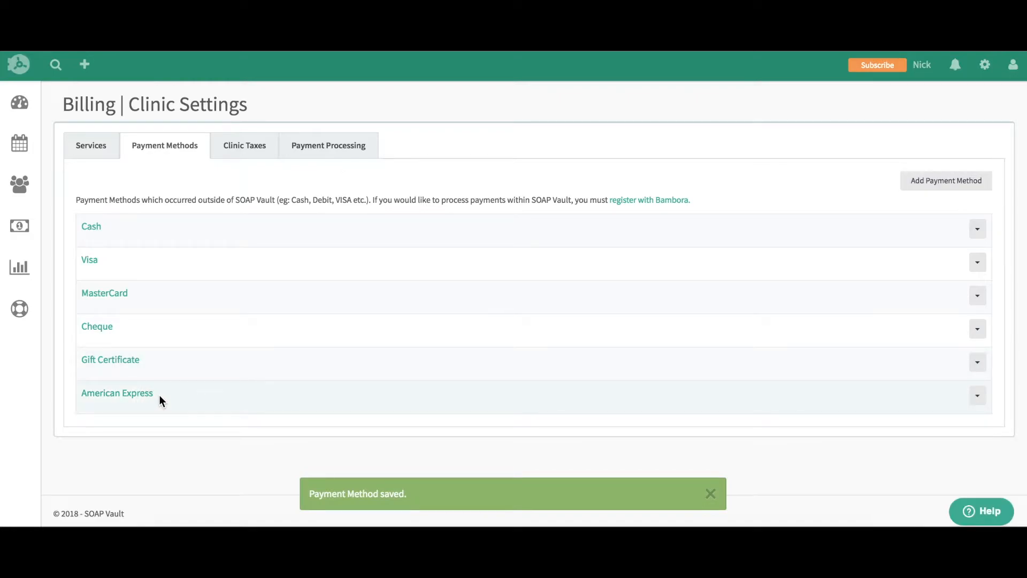
left_click(710, 494)
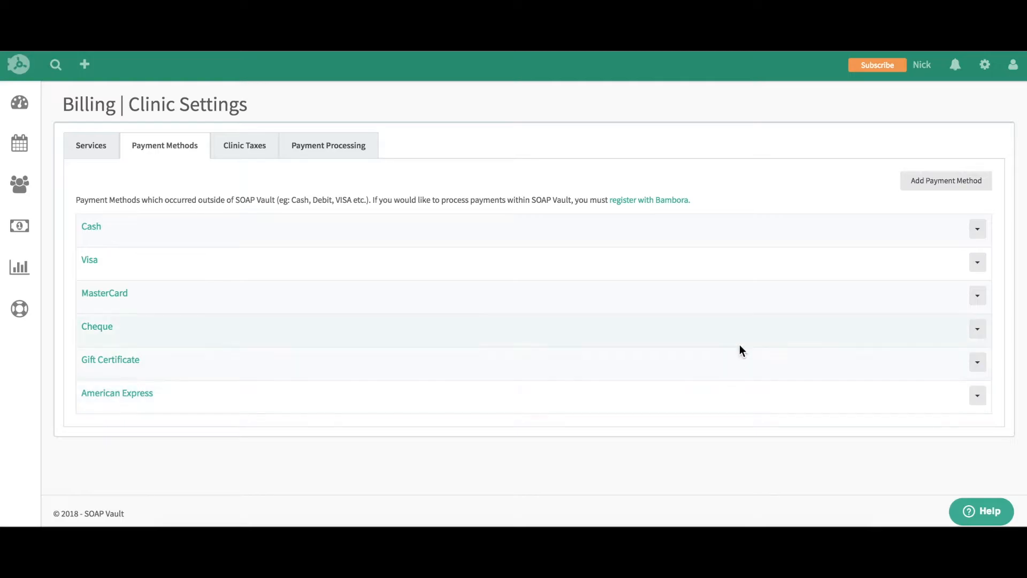
Disable the Cash payment method and save the change
left_click(977, 231)
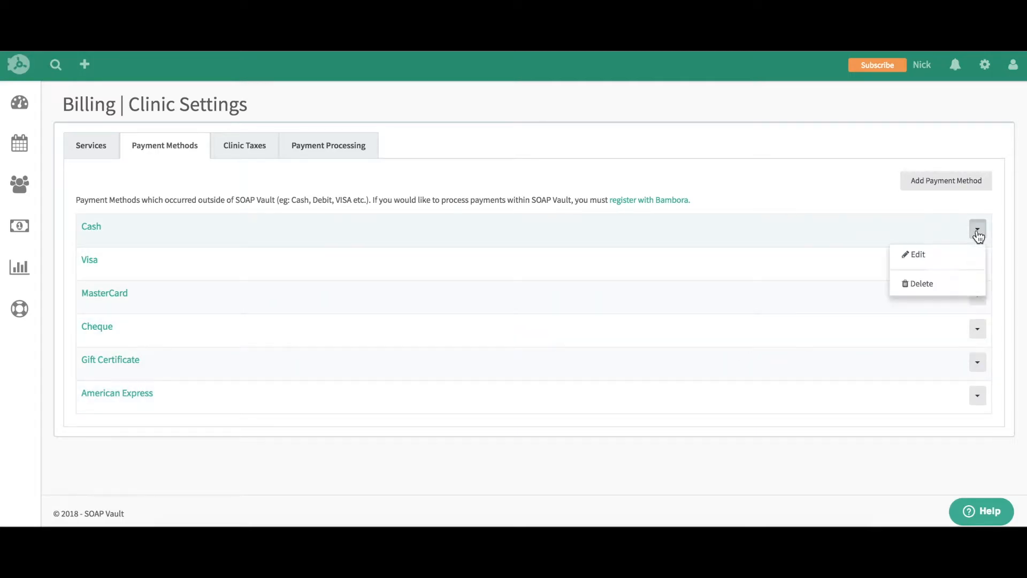
left_click(920, 256)
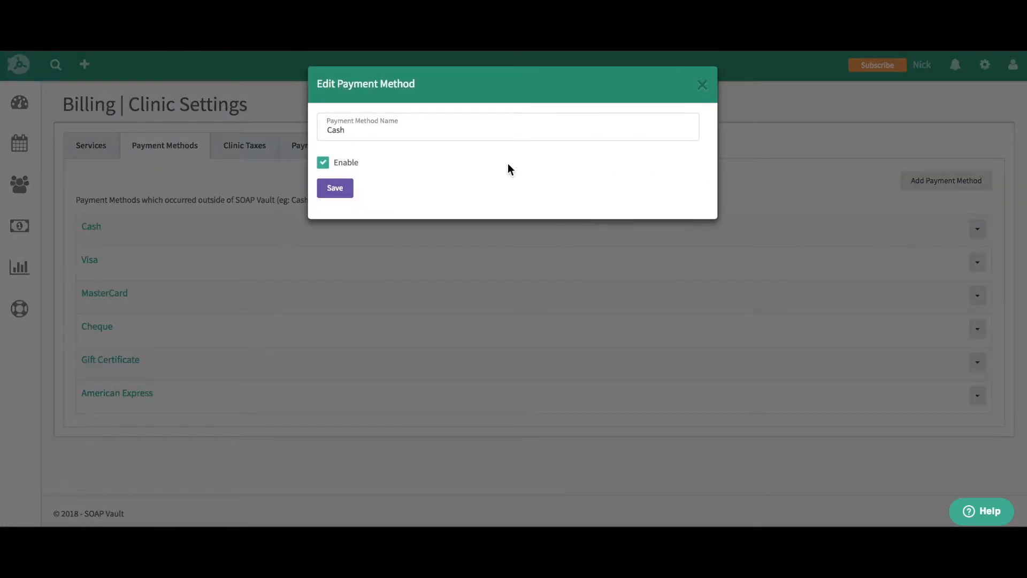
left_click(323, 164)
left_click(337, 192)
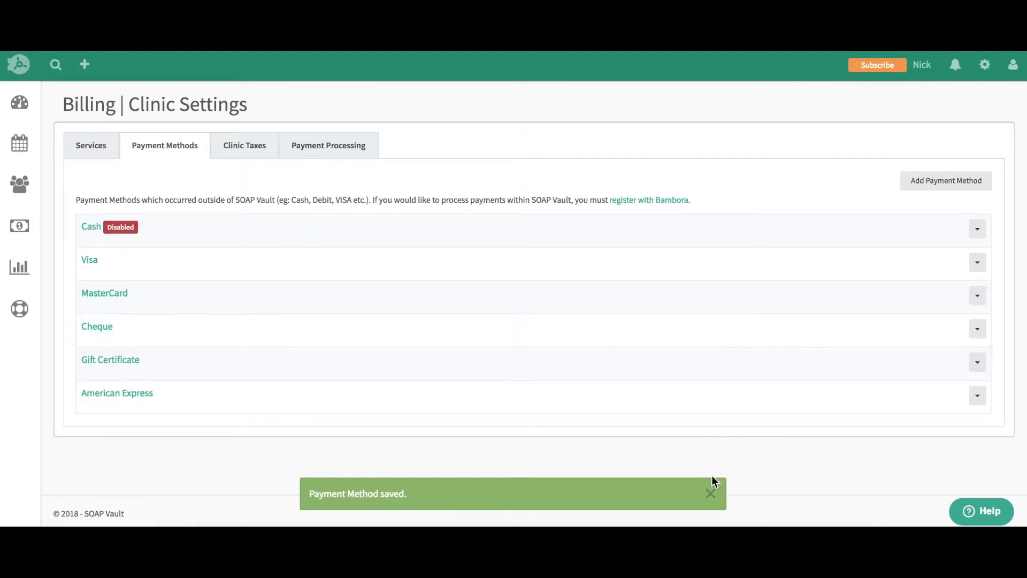
left_click(712, 494)
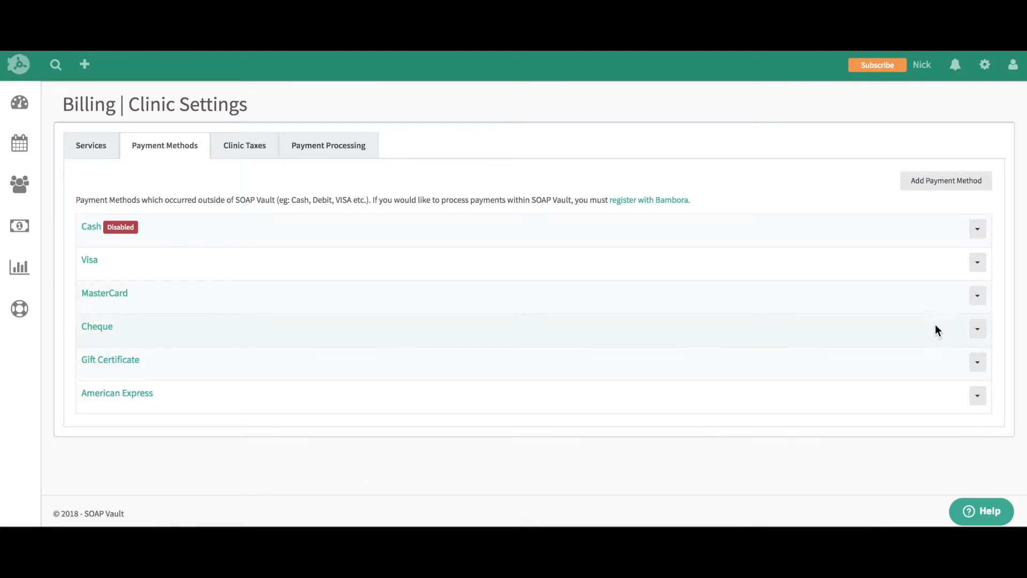
Rename the Visa payment method as "Visa 2" and save it
left_click(978, 267)
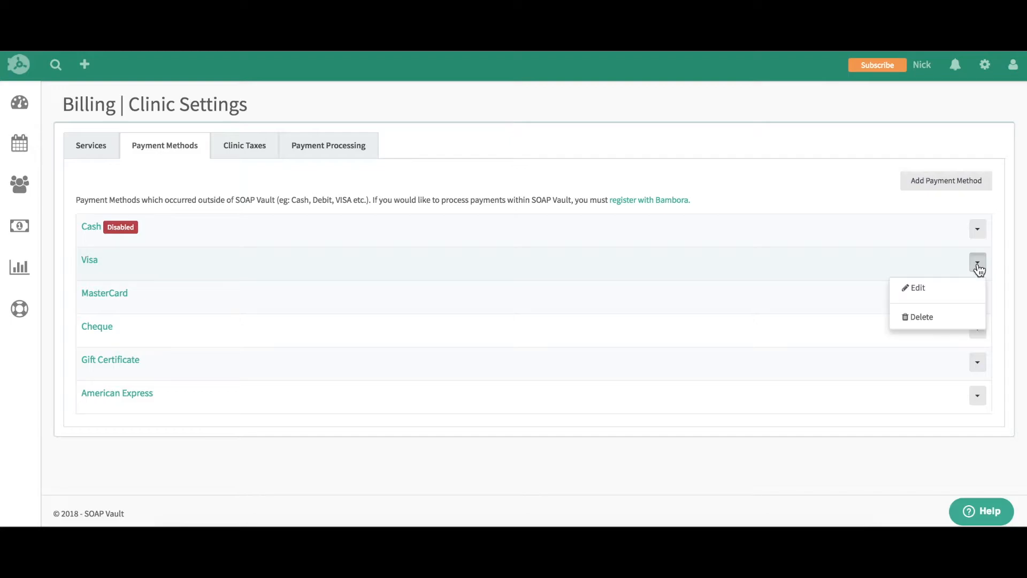
left_click(916, 289)
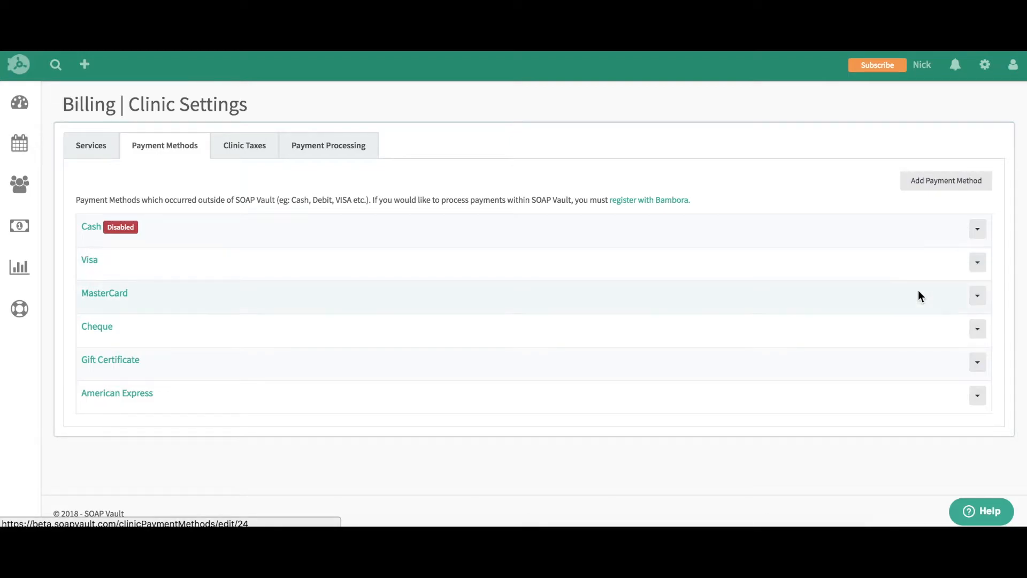
left_click(352, 131)
type("2")
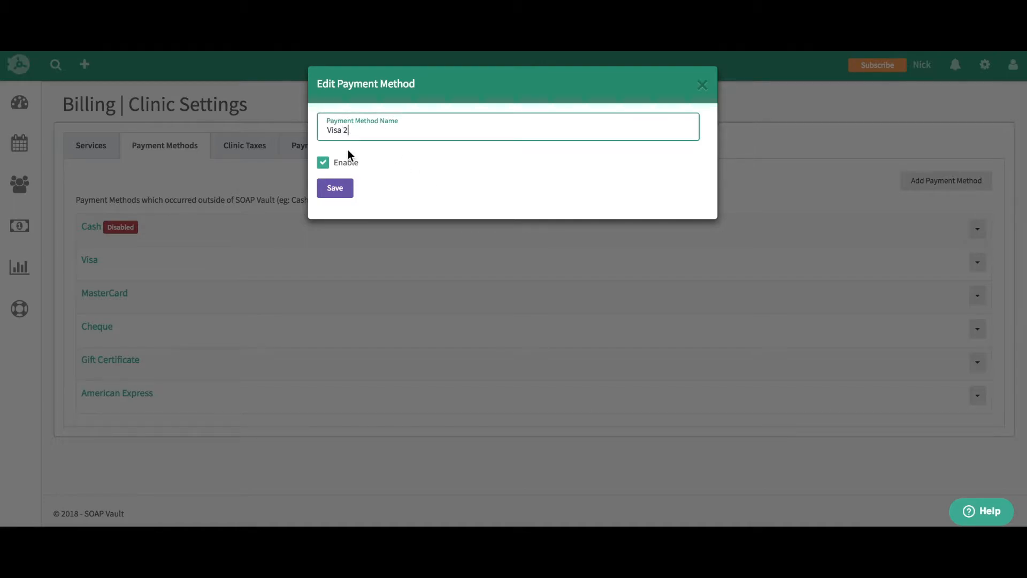
left_click(338, 187)
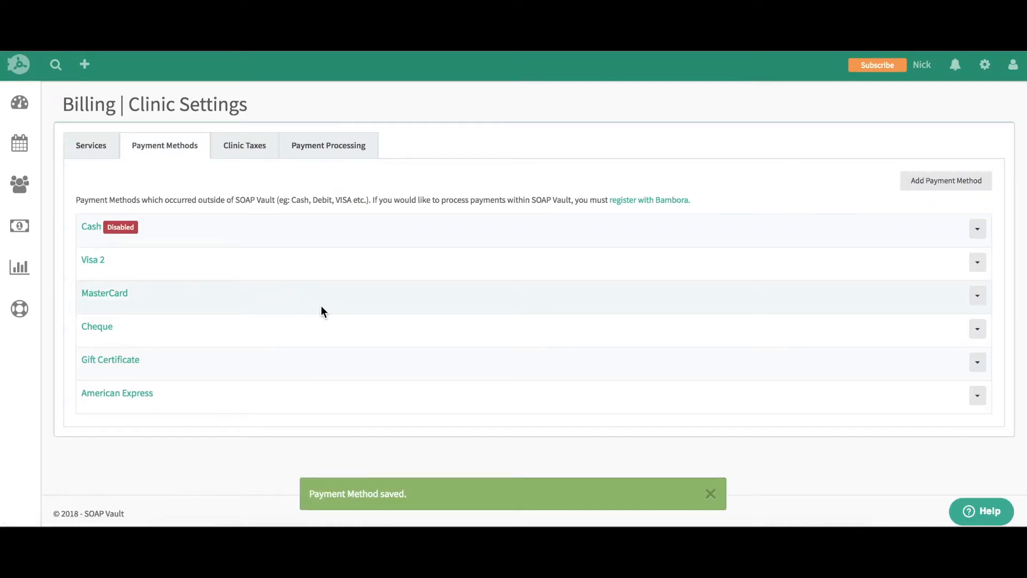
left_click(712, 494)
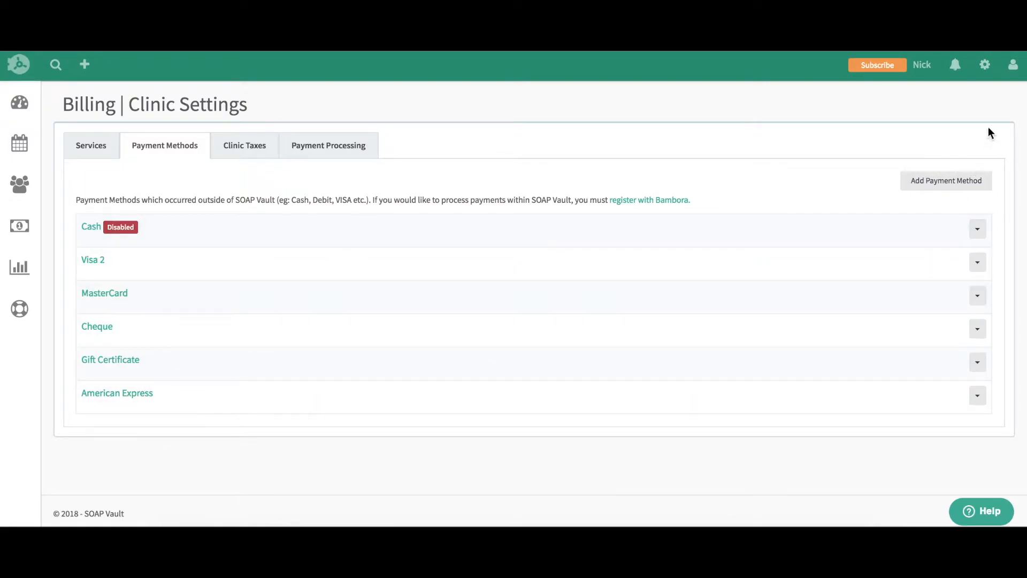
Add a clinic tax named HST at 13 percent, entering the clinic's taxation number, and save it
left_click(983, 66)
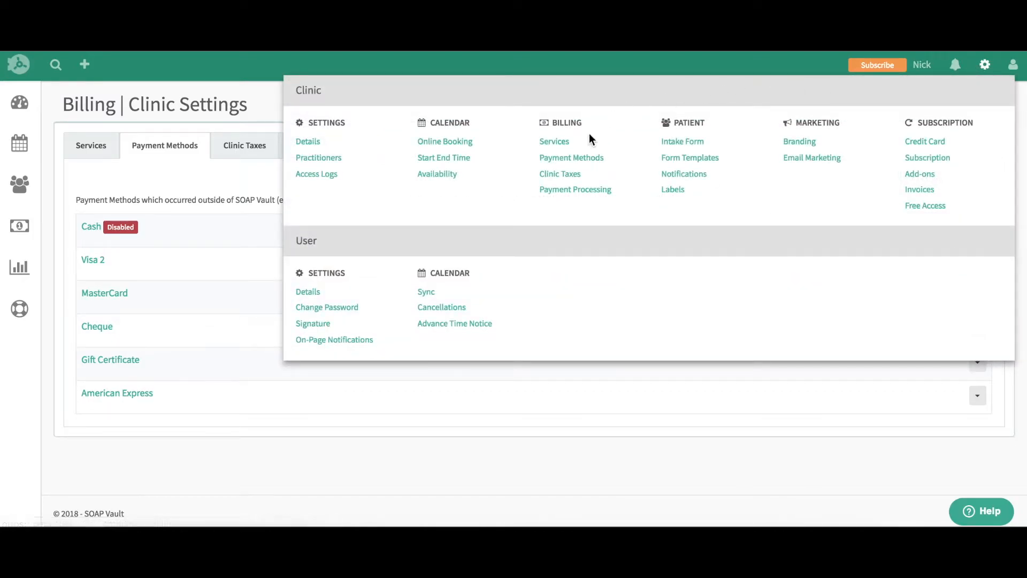
left_click(575, 180)
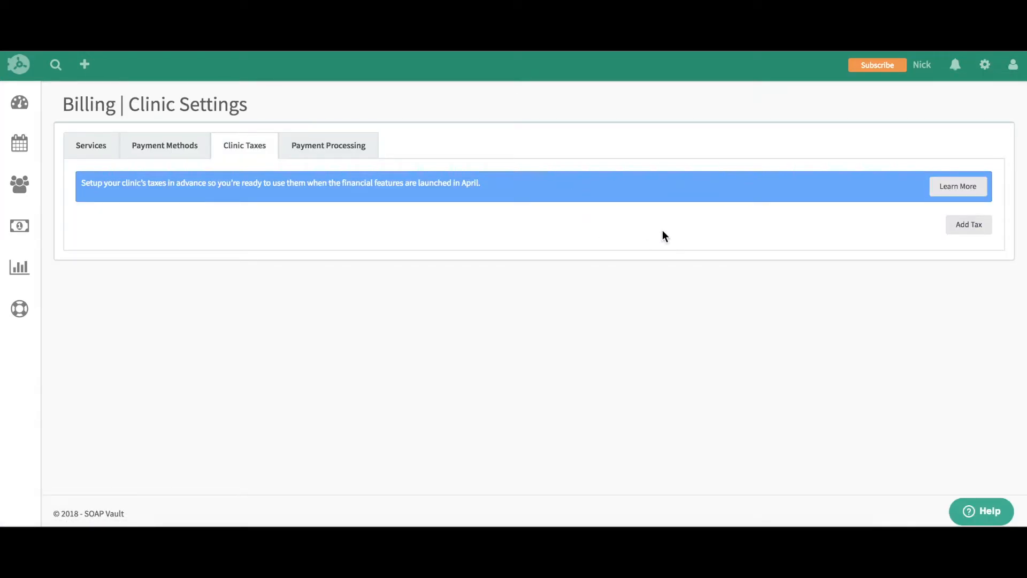
left_click(966, 231)
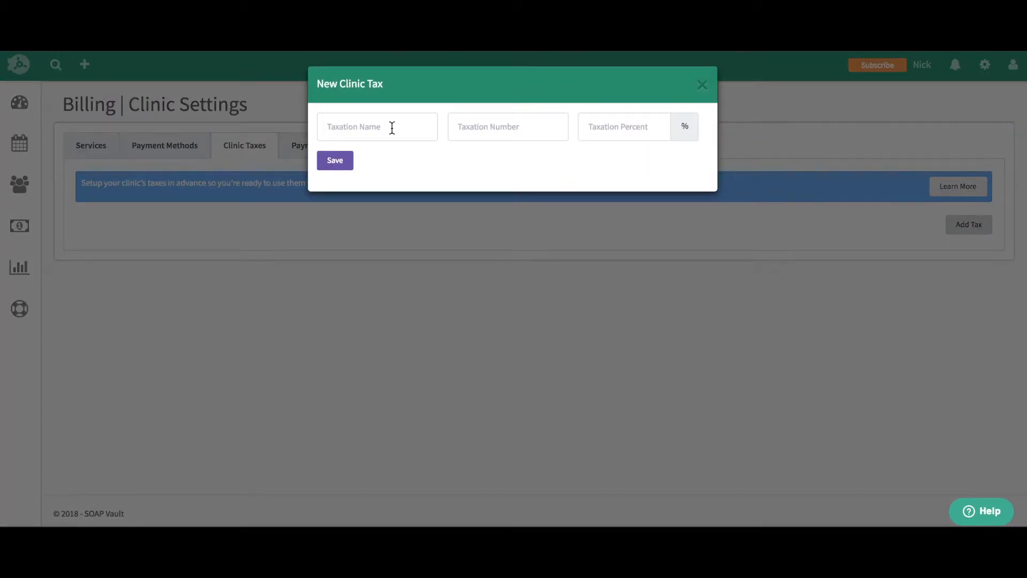
left_click(392, 127)
type("HST")
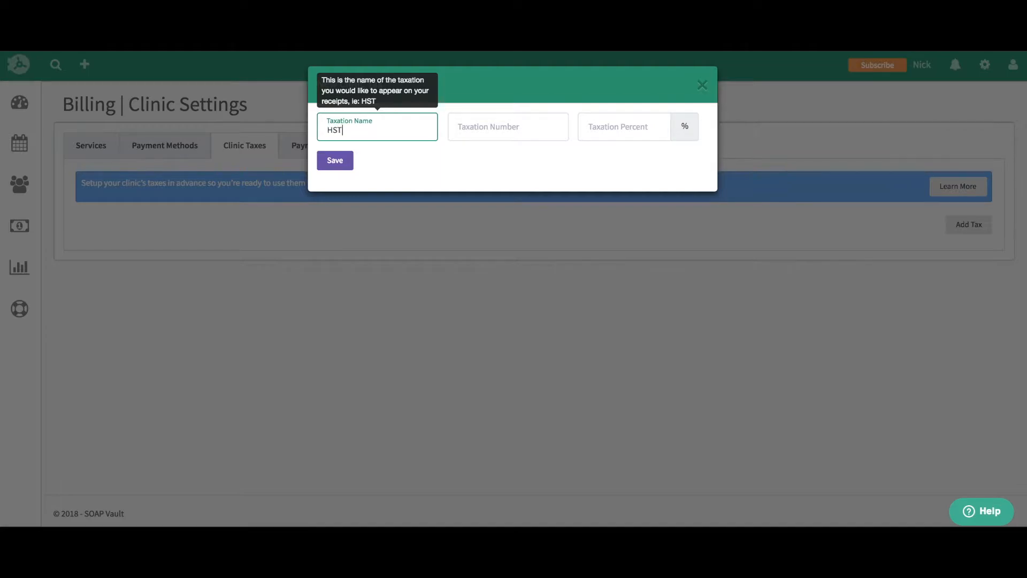
left_click(454, 121)
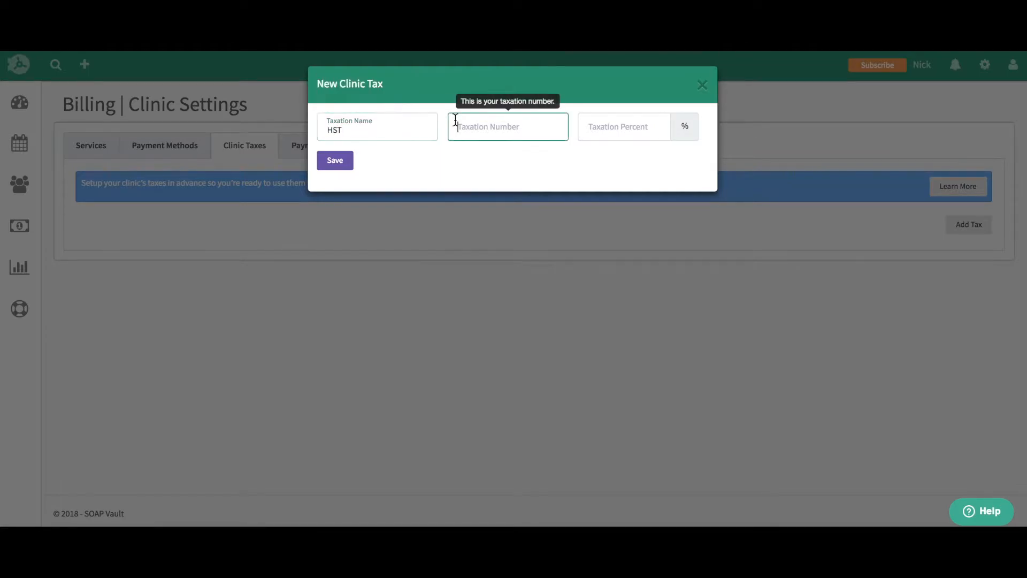
type("123456")
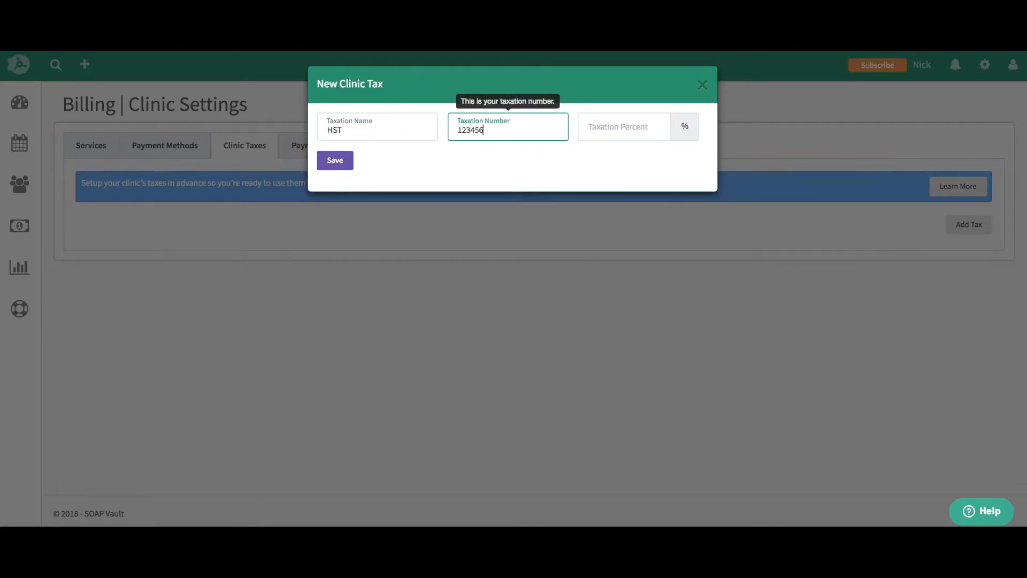
left_click(609, 129)
type("13")
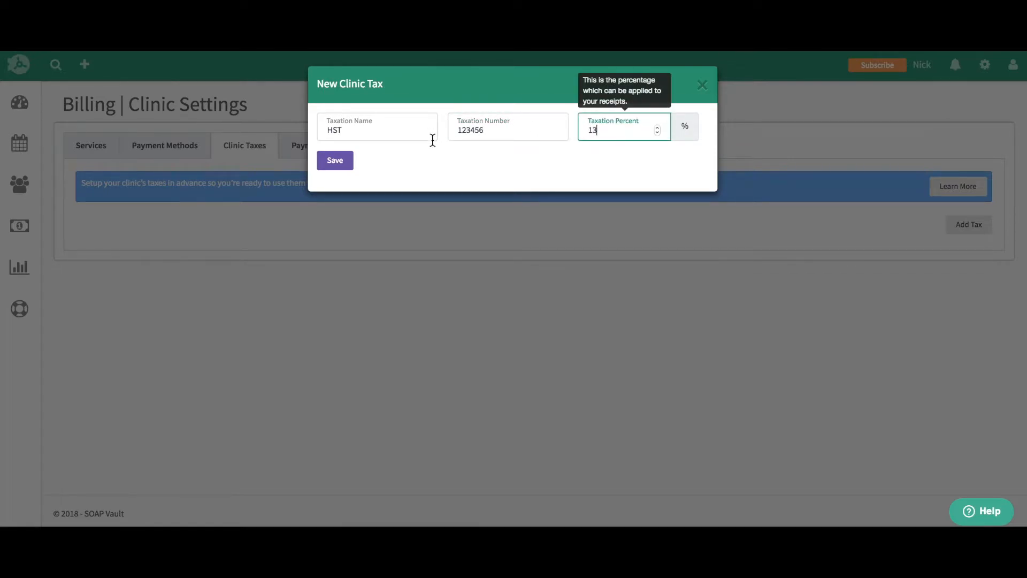
left_click(339, 165)
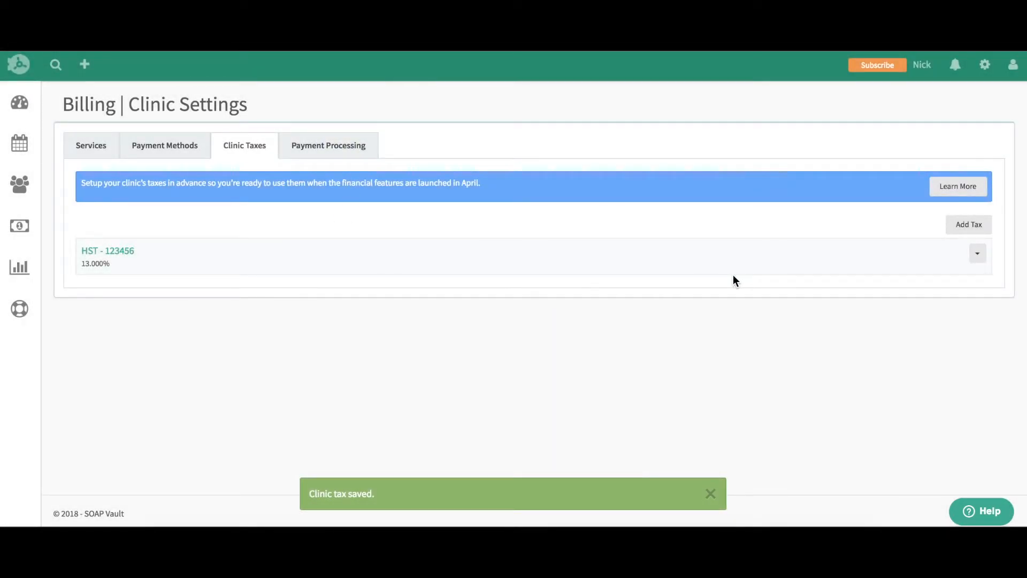
Add a second clinic tax named World Tax at 10 percent with its taxation number, and save it
left_click(972, 229)
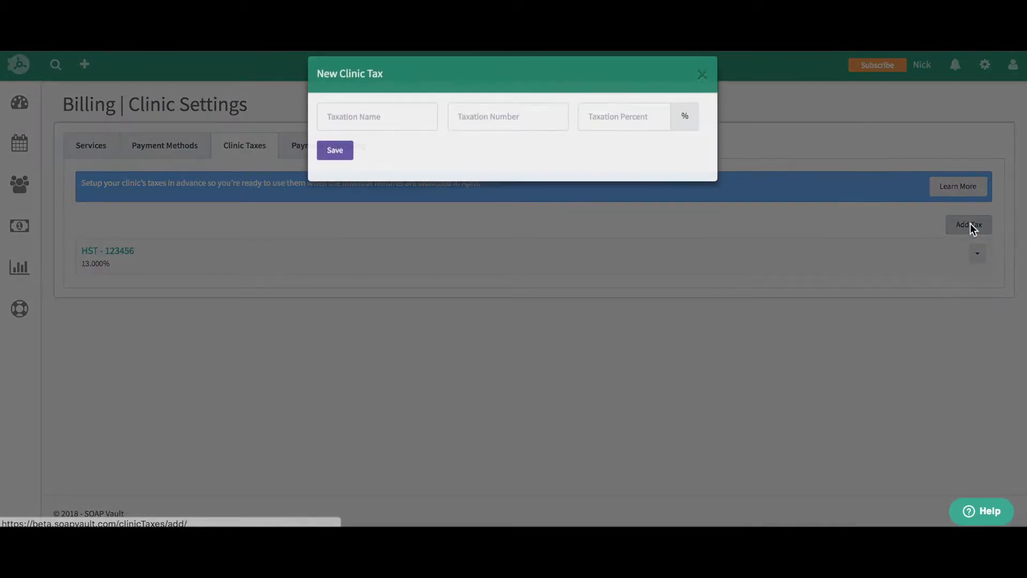
left_click(345, 133)
type("Wo")
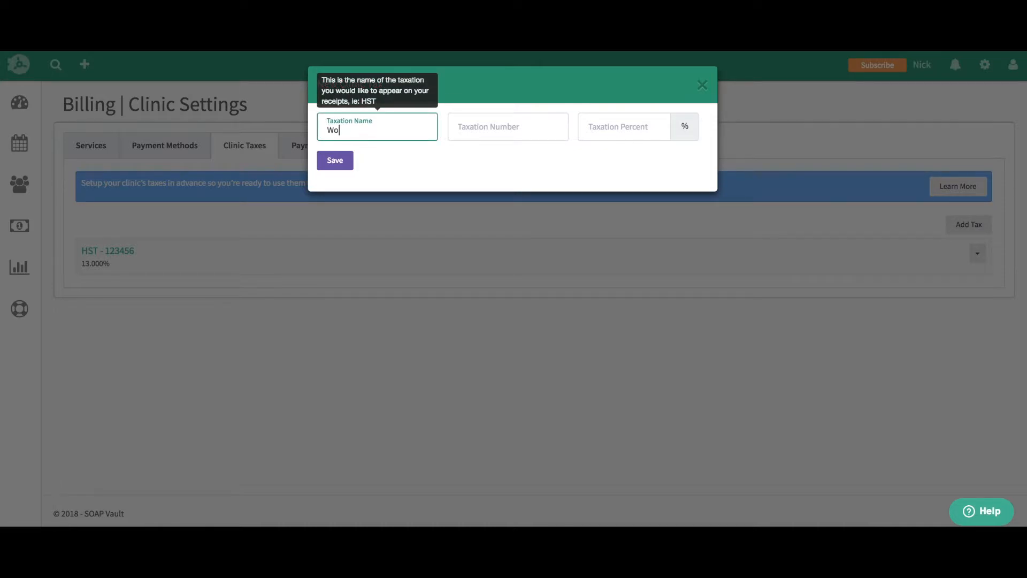
type("rld Tax")
left_click(478, 125)
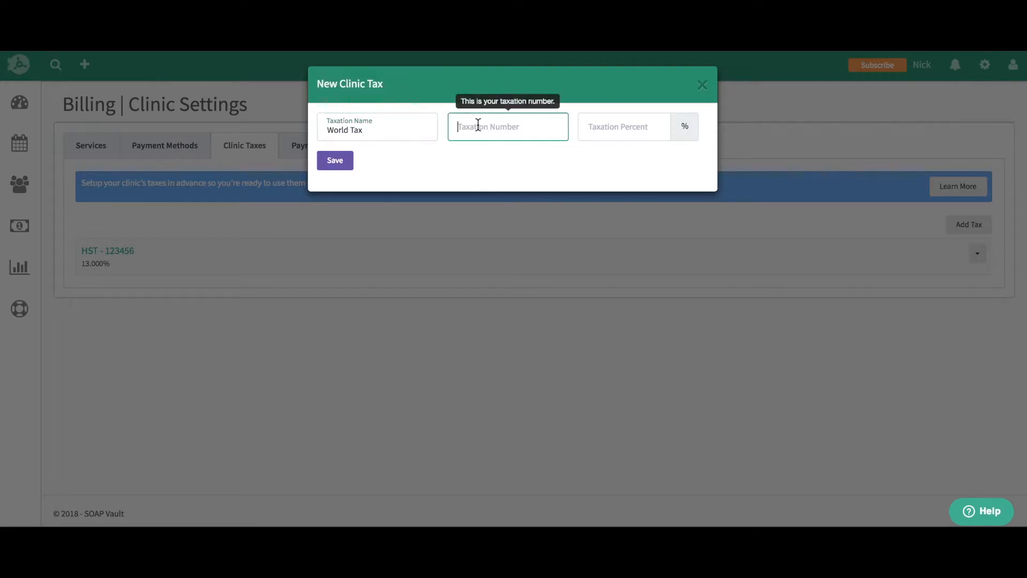
type("444")
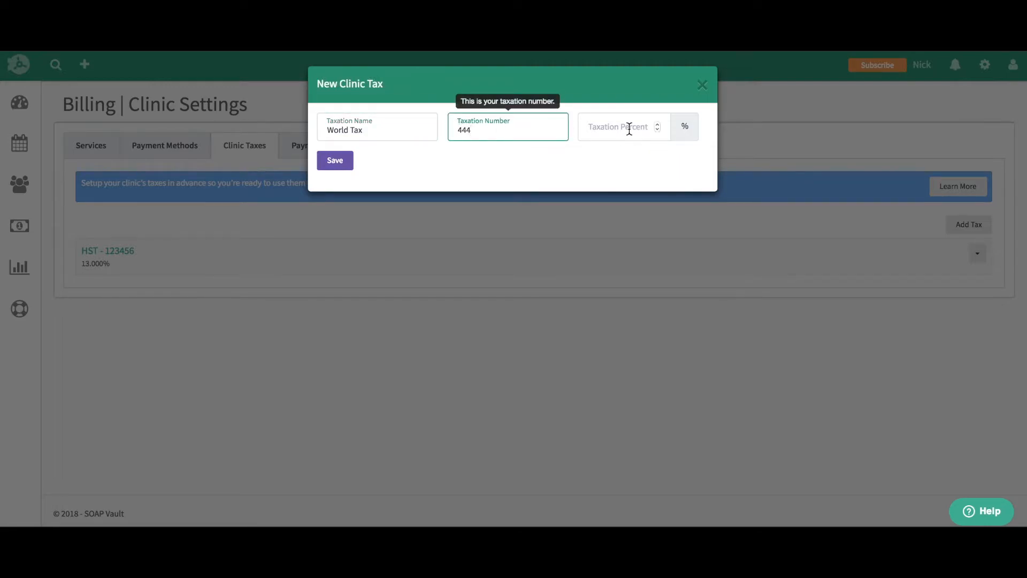
left_click(629, 130)
type("10")
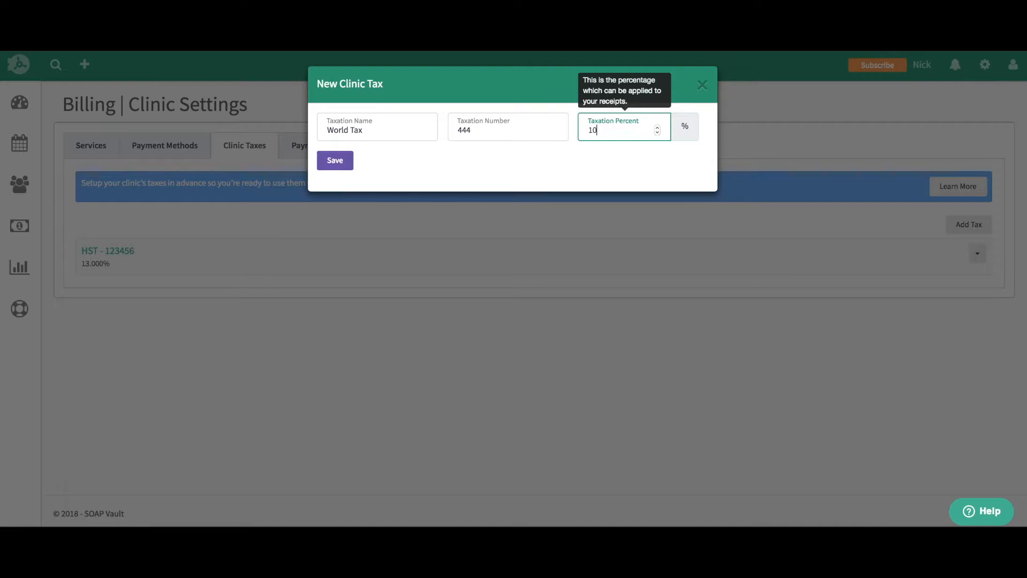
left_click(338, 166)
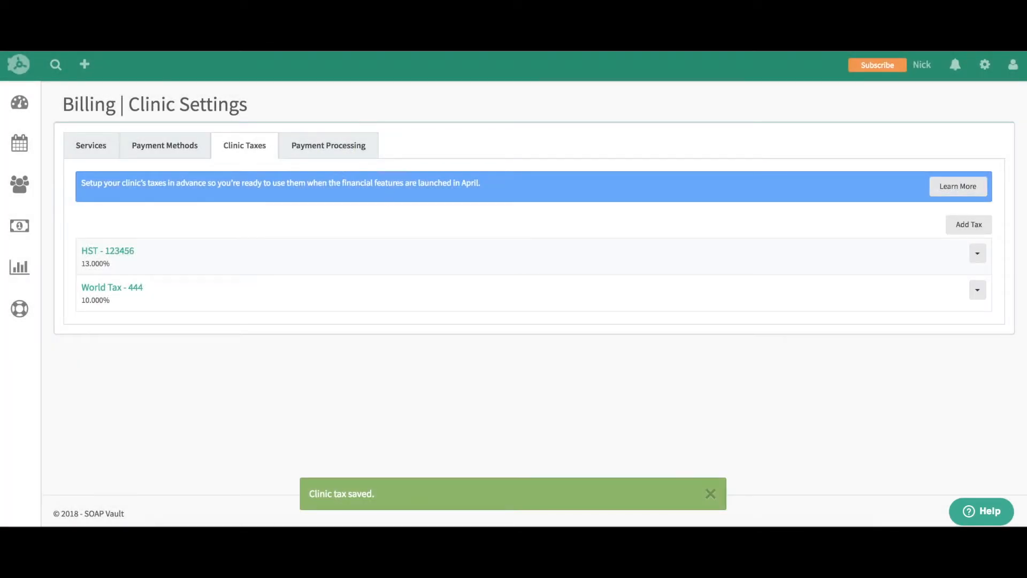
Review the HST clinic tax's editable details and close them without making changes
left_click(711, 495)
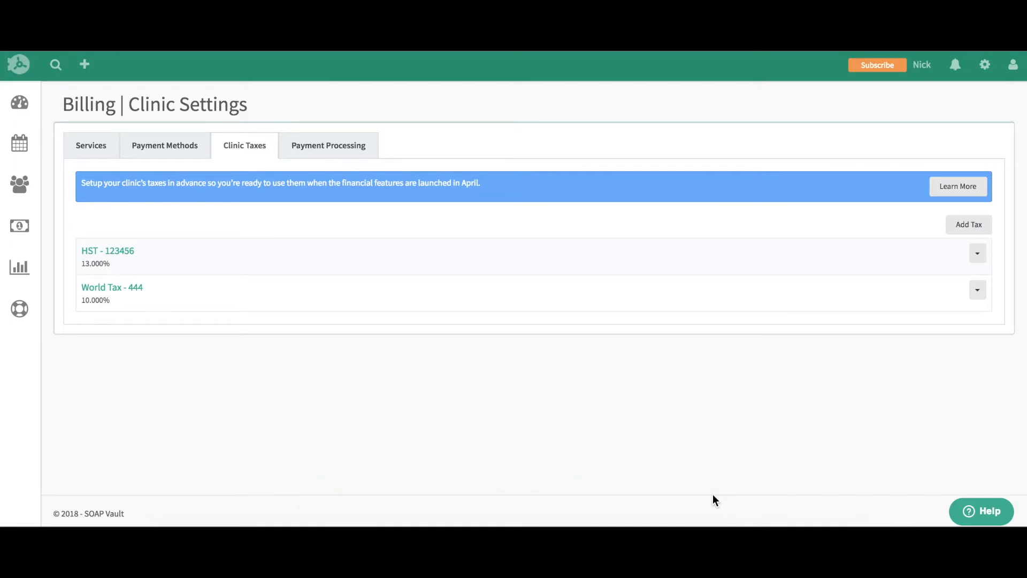
left_click(979, 256)
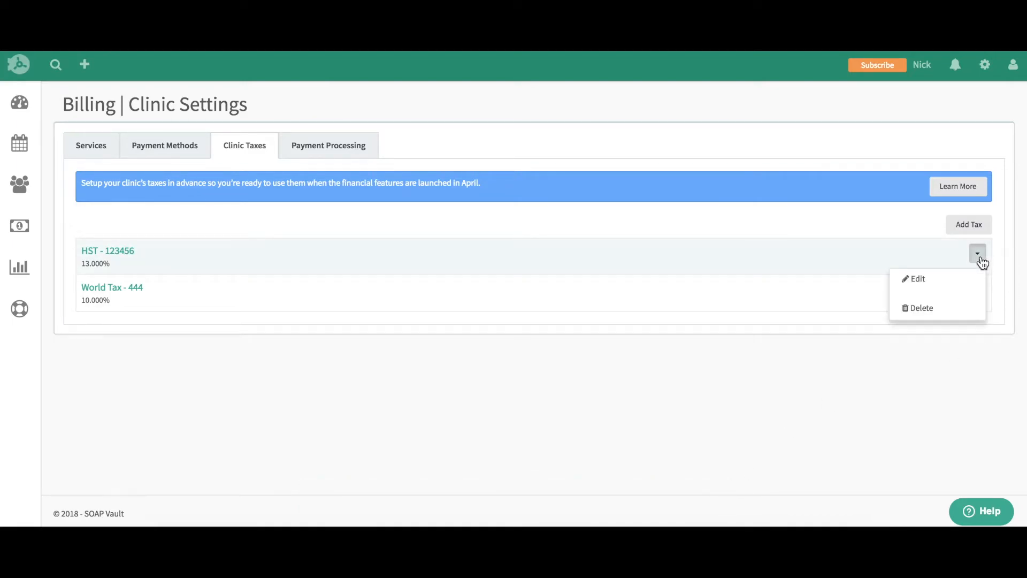
left_click(918, 280)
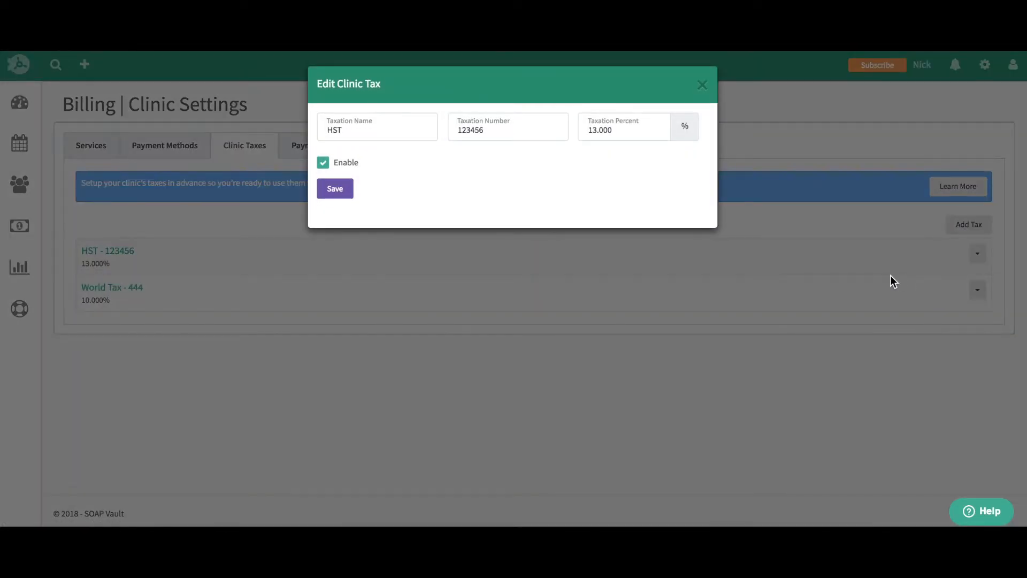
left_click(704, 84)
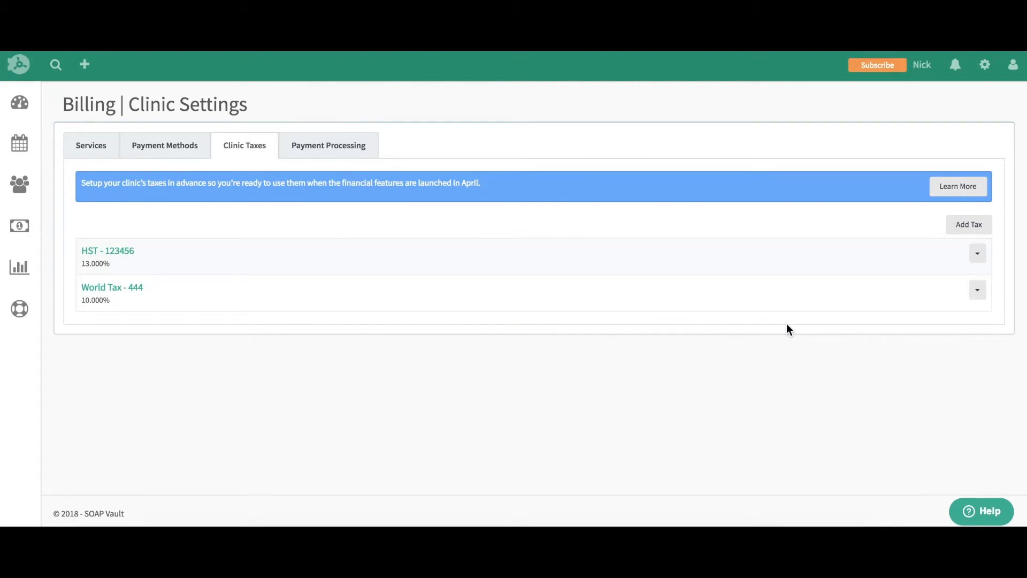
Switch the session from the Admin to the Practitioner role and open the practitioner tax settings
left_click(1014, 69)
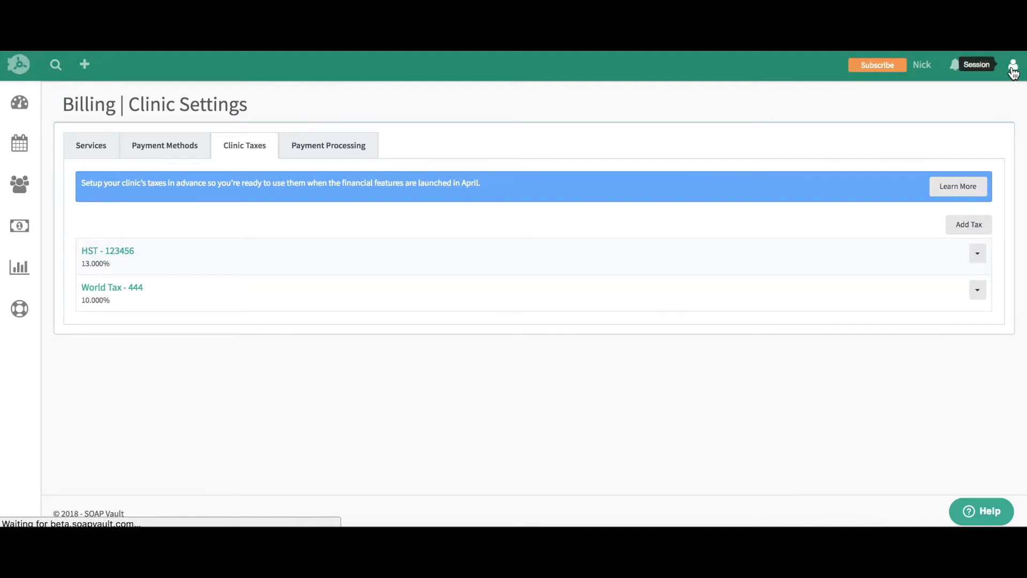
left_click(927, 132)
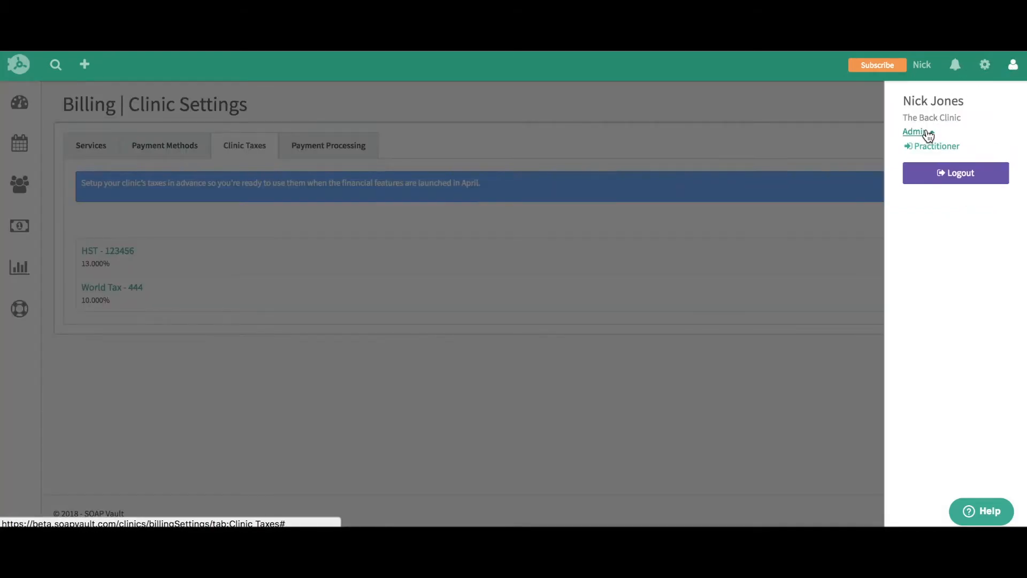
left_click(931, 150)
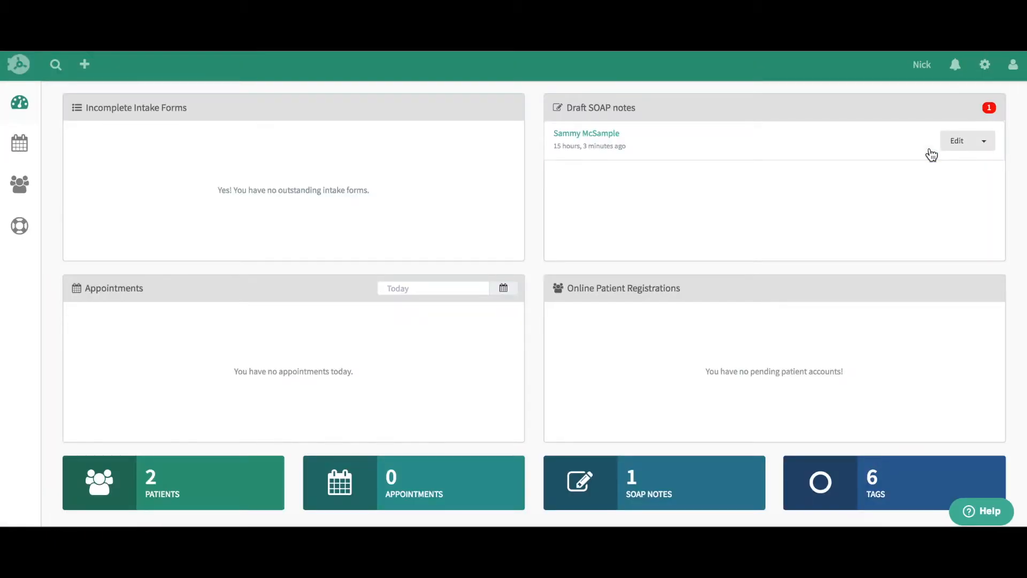
left_click(985, 66)
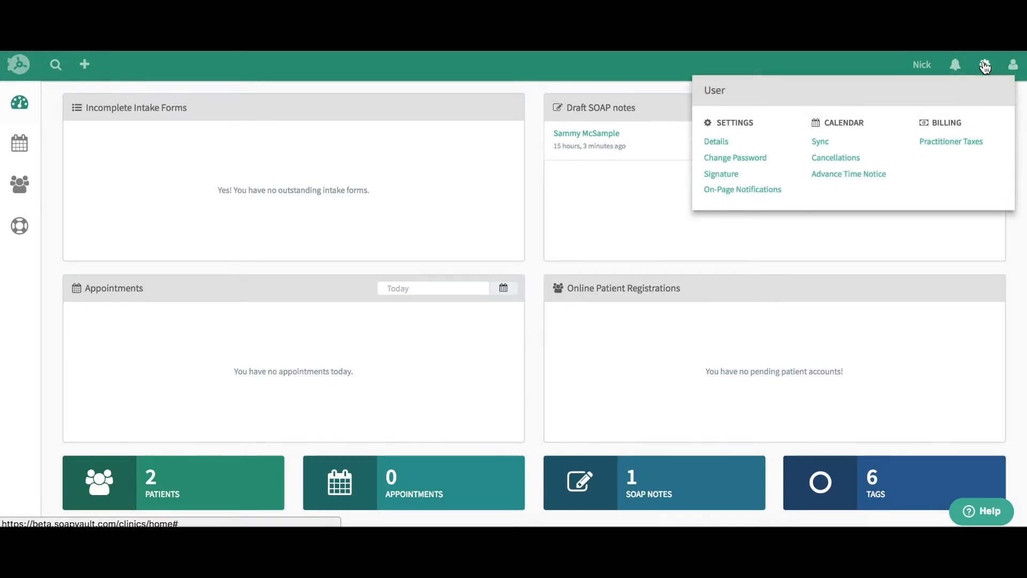
left_click(956, 146)
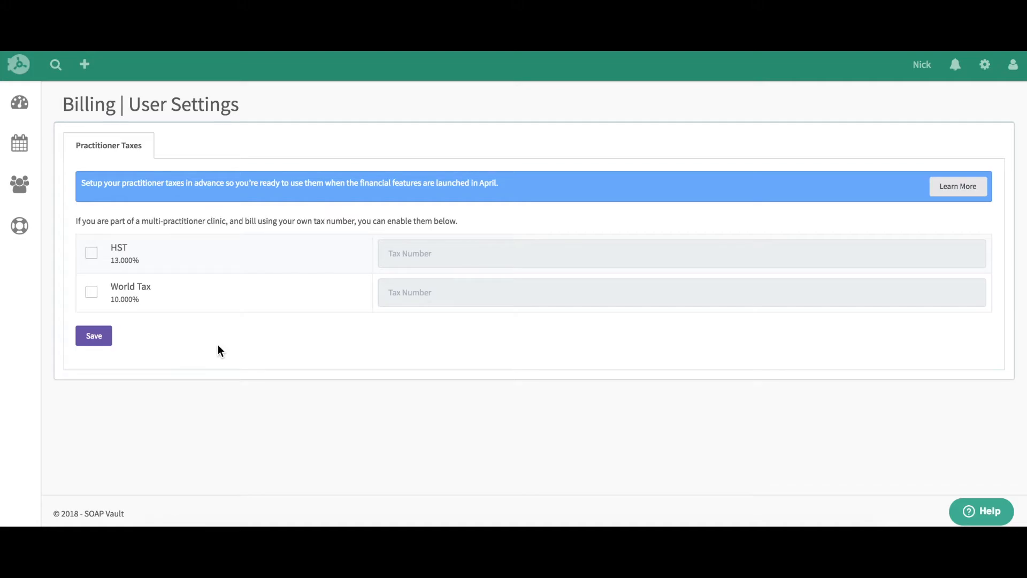
Enable HST and World Tax for the practitioner, enter a practitioner tax number for each, and save
left_click(92, 256)
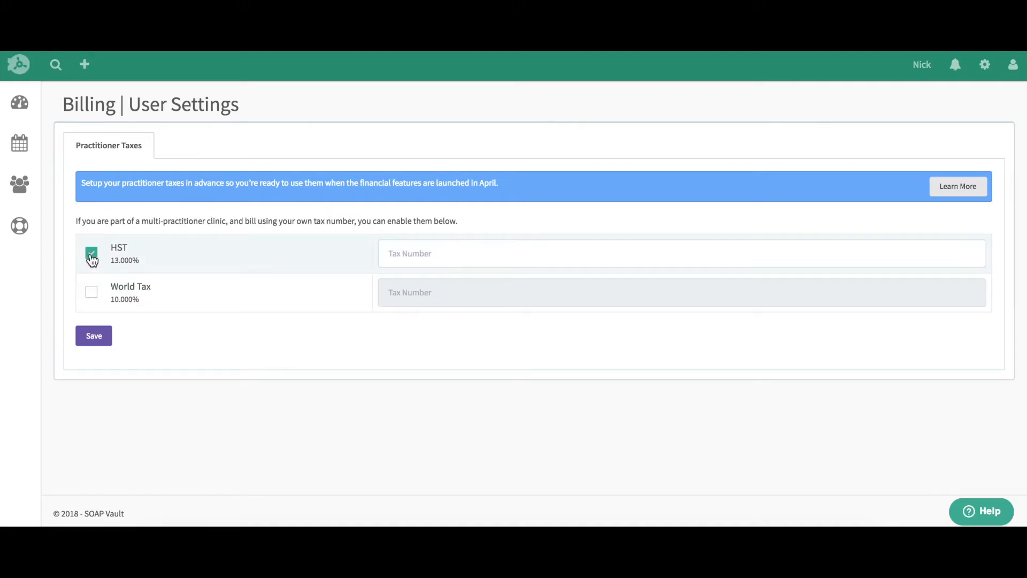
left_click(412, 256)
type("999999")
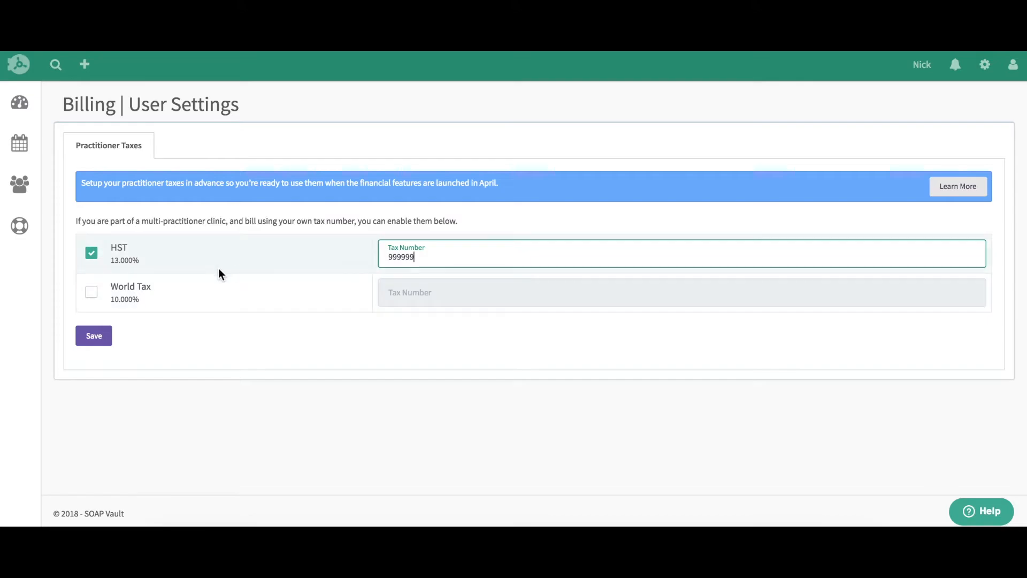
left_click(91, 294)
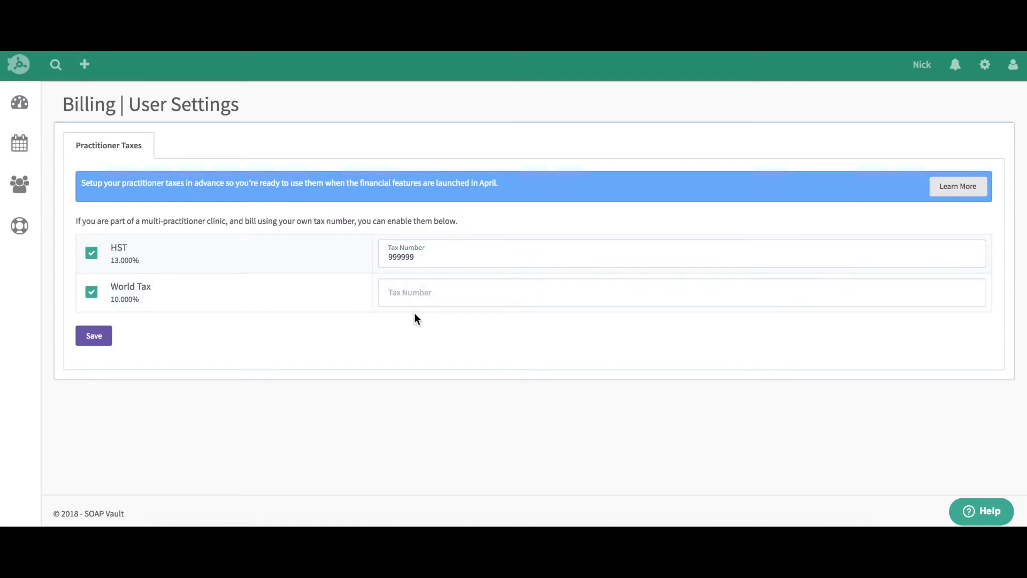
left_click(400, 295)
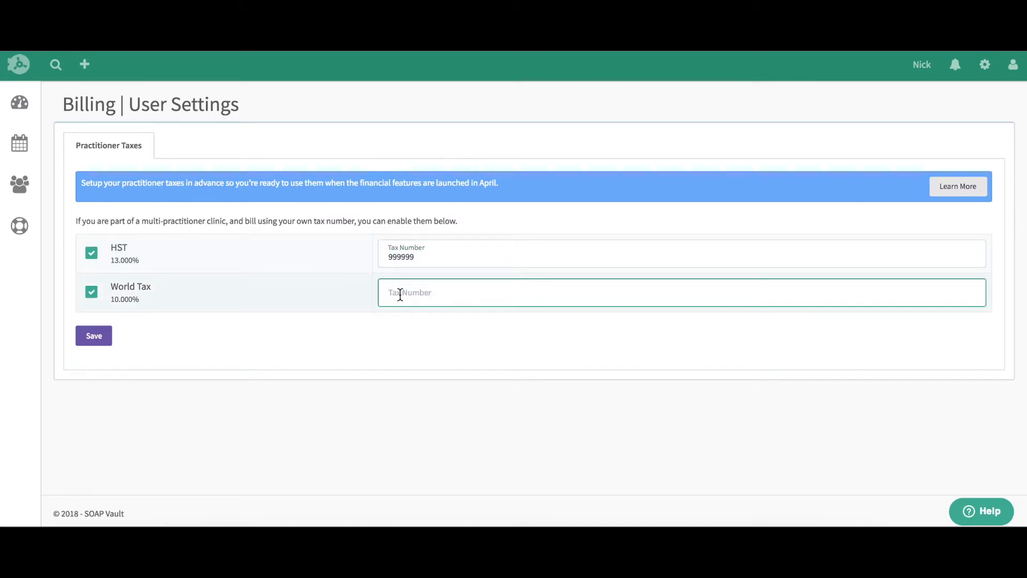
type("888")
left_click(93, 338)
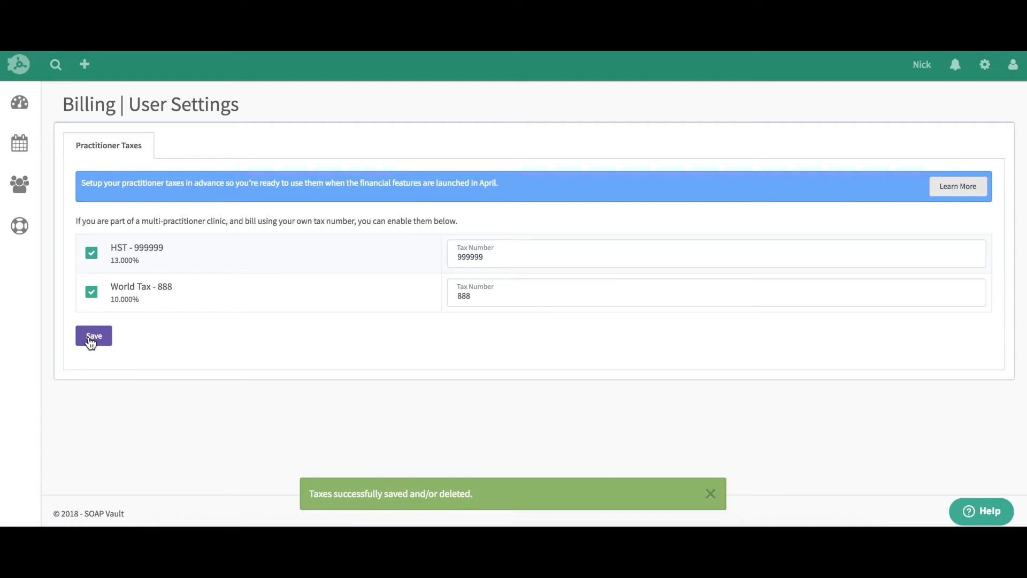
left_click(711, 494)
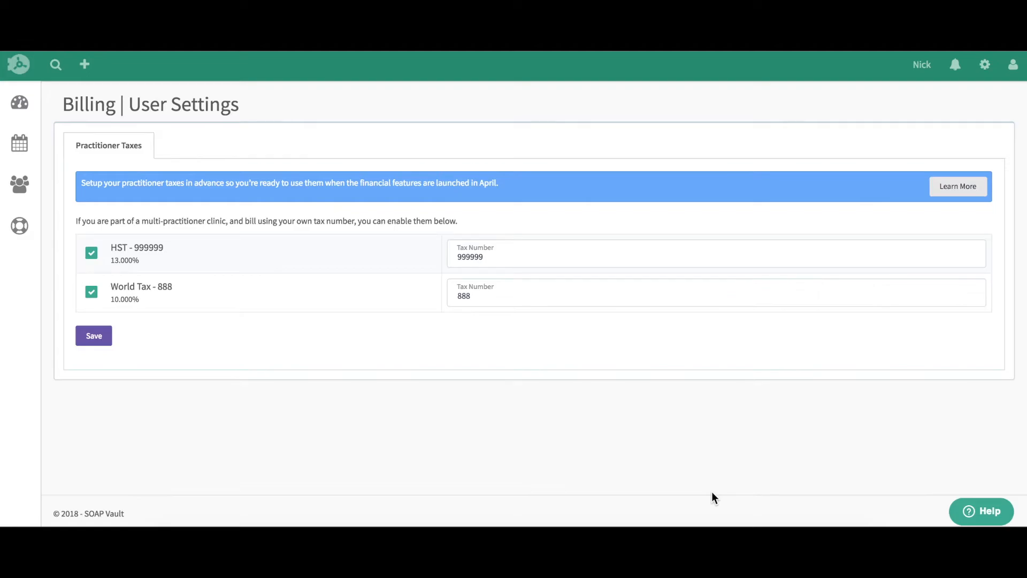
Switch the session back to the Admin role and open the clinic's billing services settings
left_click(1010, 67)
left_click(932, 138)
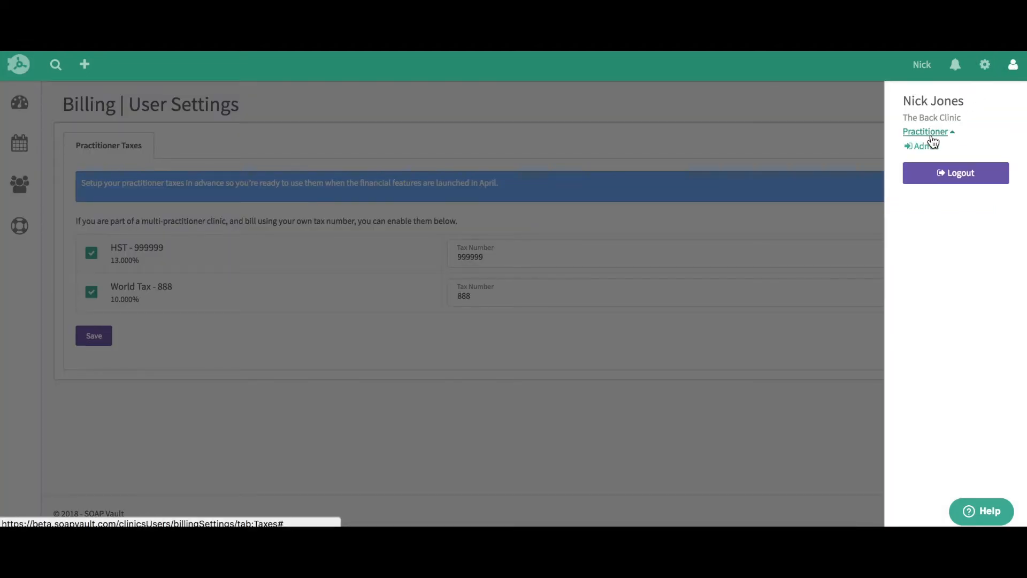
left_click(926, 149)
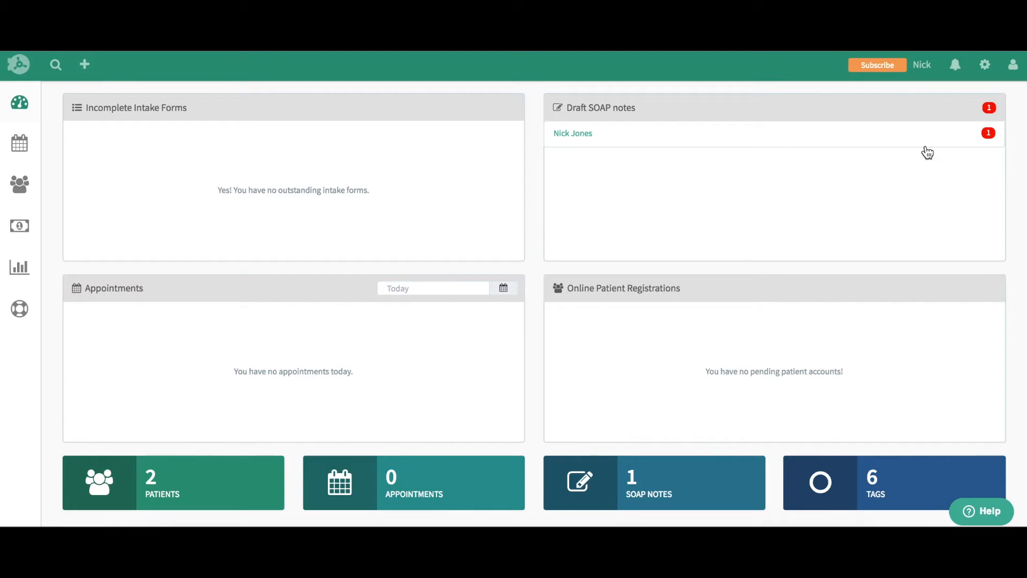
left_click(985, 65)
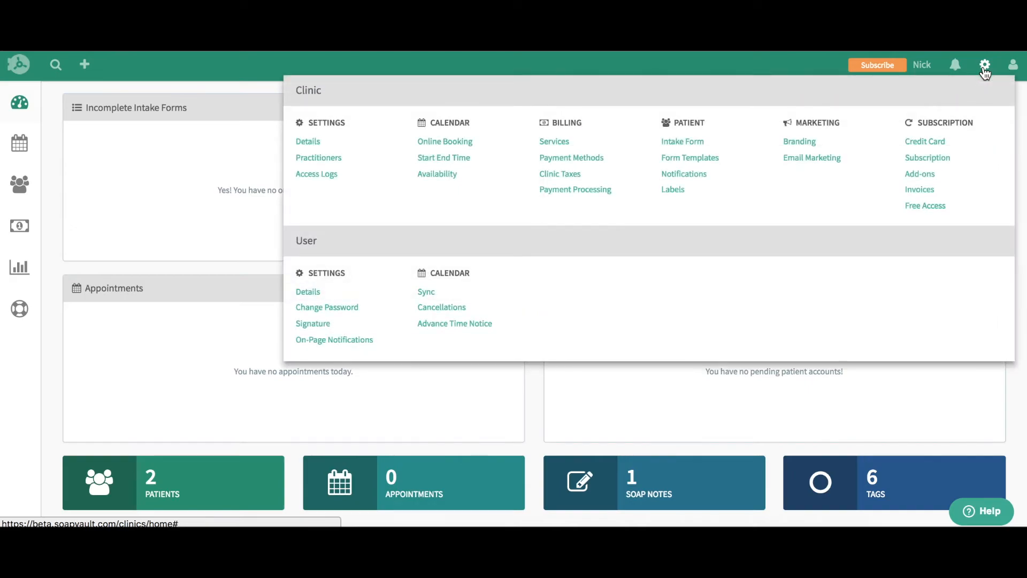
left_click(562, 144)
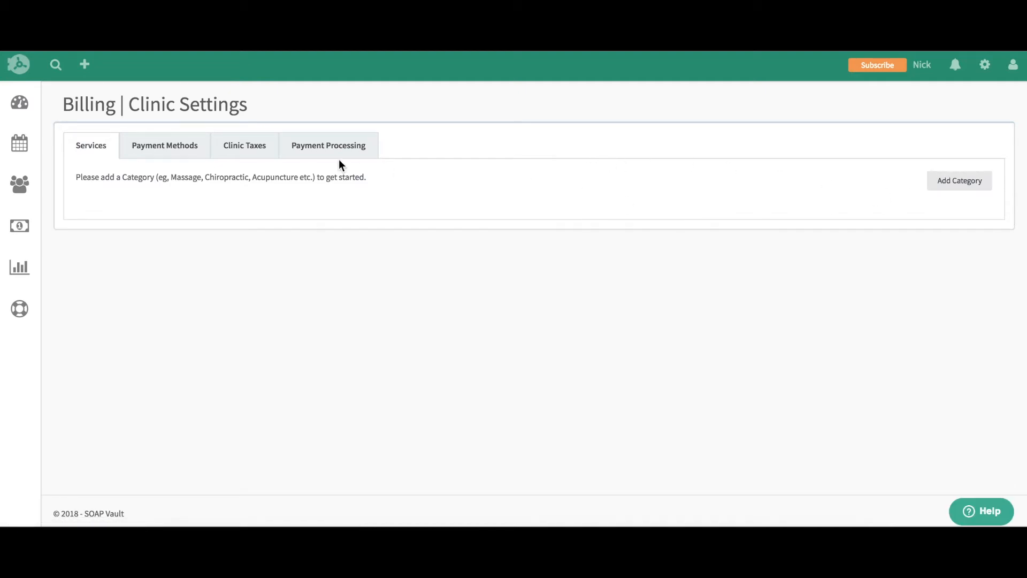
Add a service category named "Therapy" and save it
left_click(961, 184)
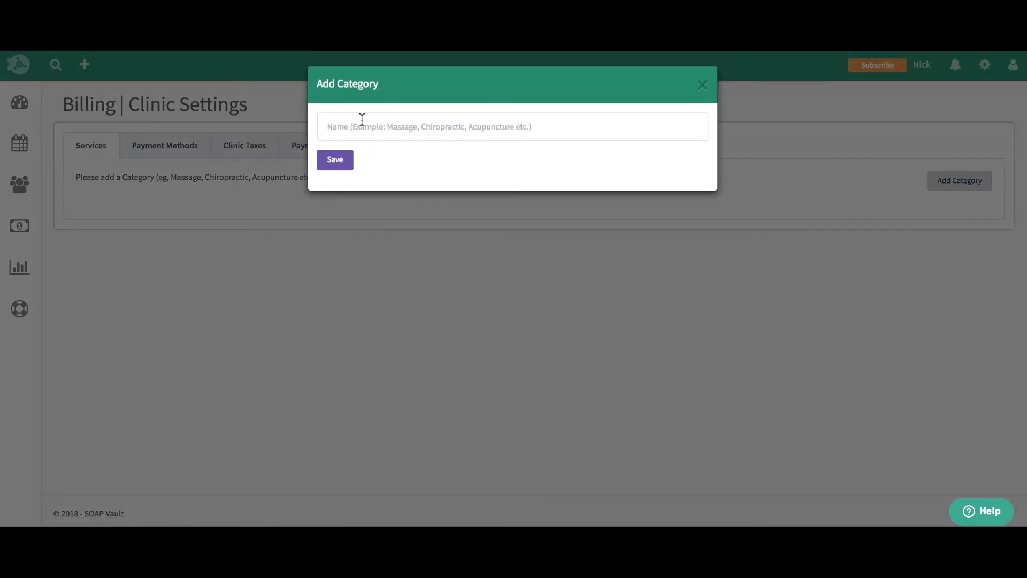
left_click(346, 132)
type("Therapy")
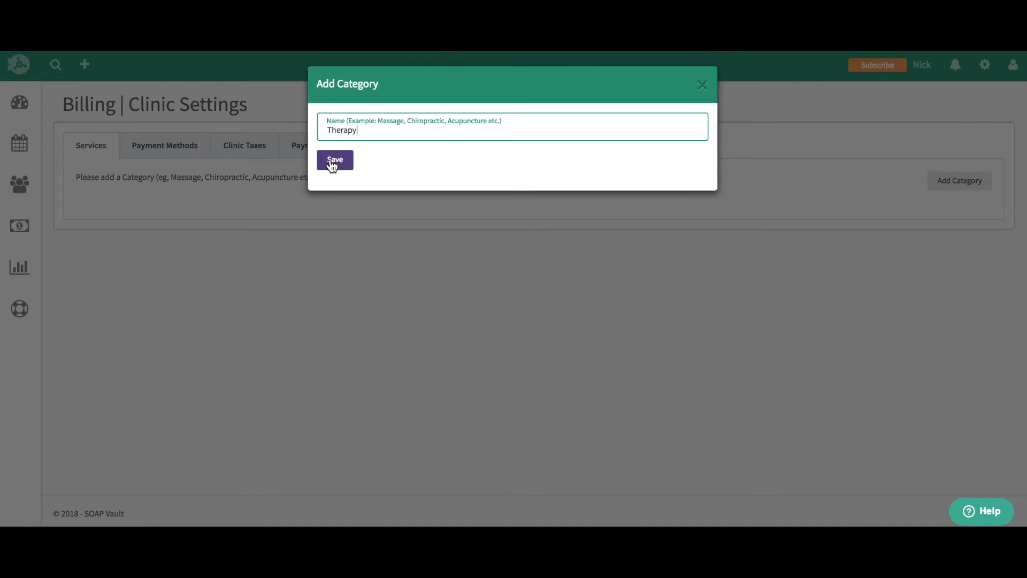
left_click(331, 164)
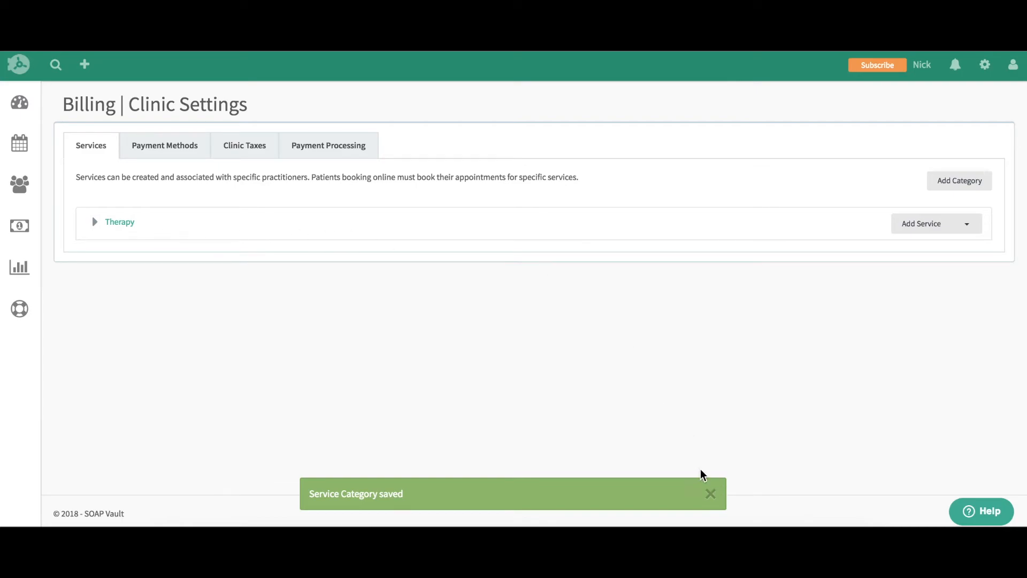
left_click(712, 493)
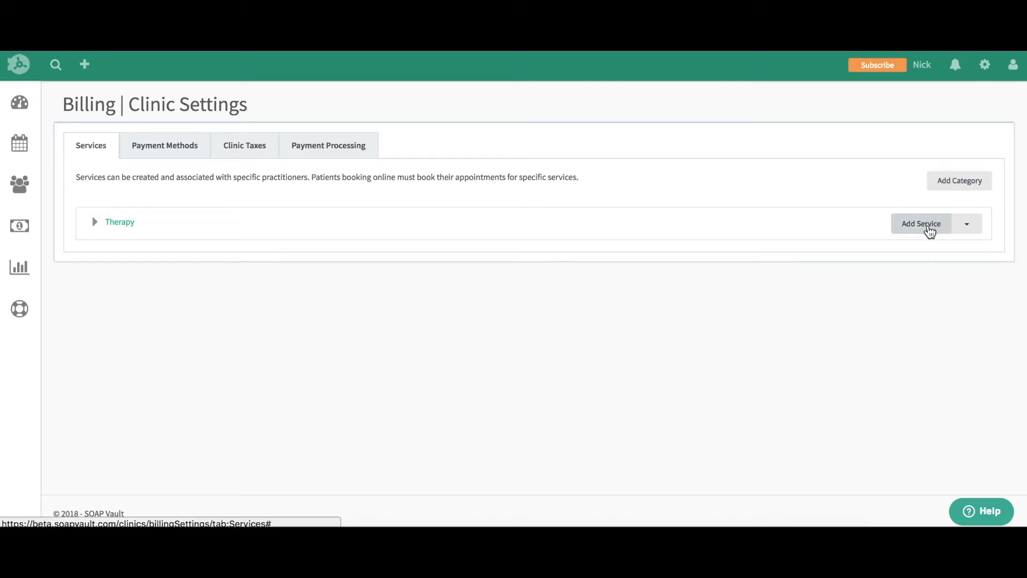
Start a new service in the Therapy category and name it "Massage Therapy"
left_click(929, 228)
left_click(371, 129)
type("Mas")
type("age")
key("BackSpace")
key("BackSpace")
key("BackSpace")
key("BackSpace")
type("sage")
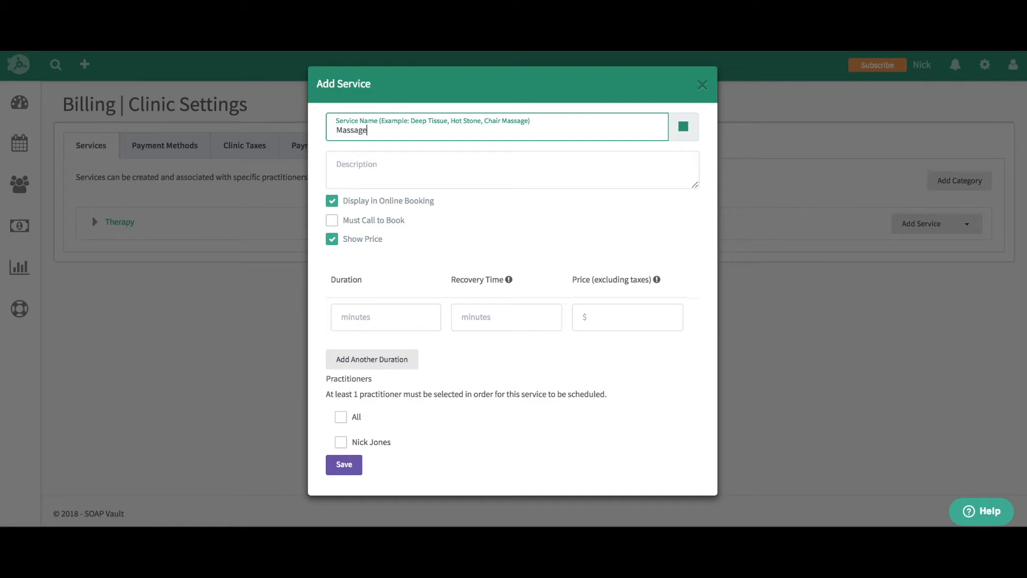
type(" Therapy")
Give the service a 60-minute duration with 15 minutes of recovery time at $80, and assign the individual practitioner
left_click(370, 320)
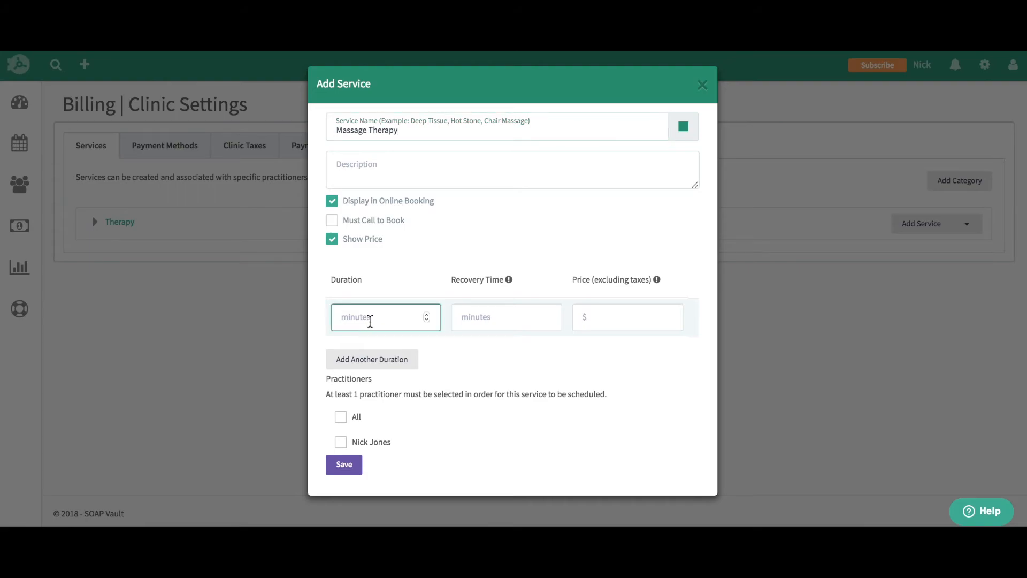
type("60")
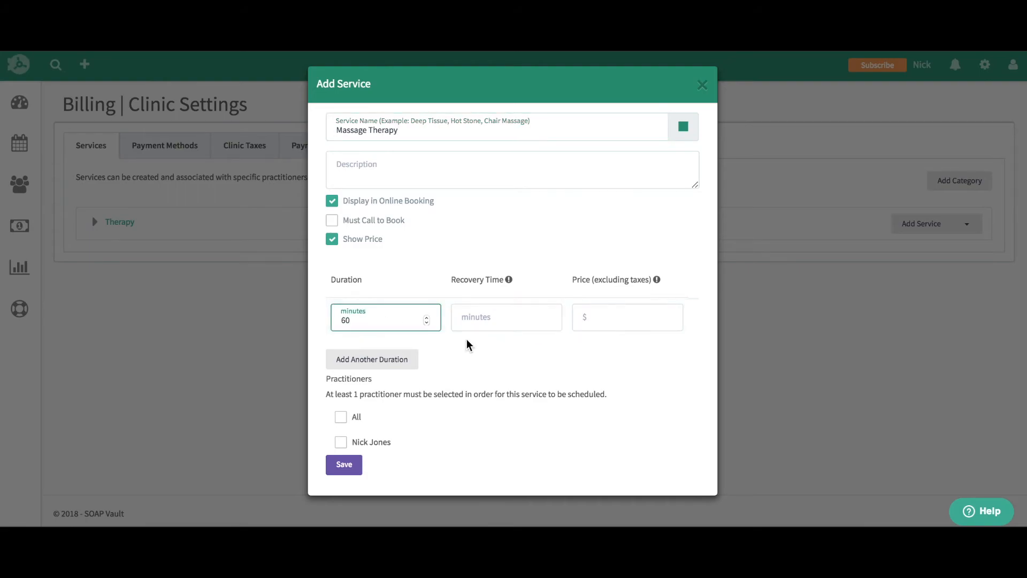
left_click(477, 326)
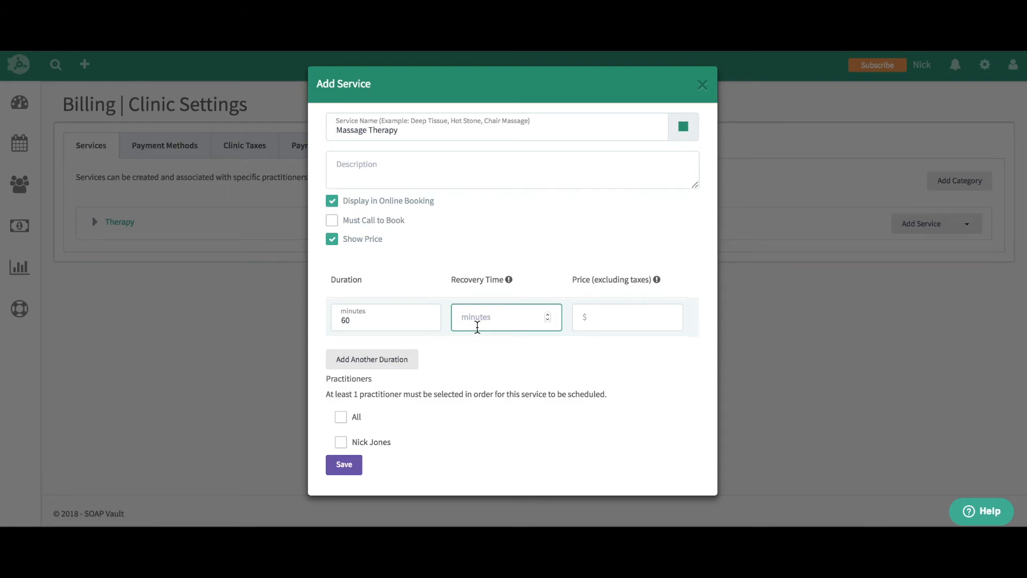
type("15")
left_click(606, 320)
type("80")
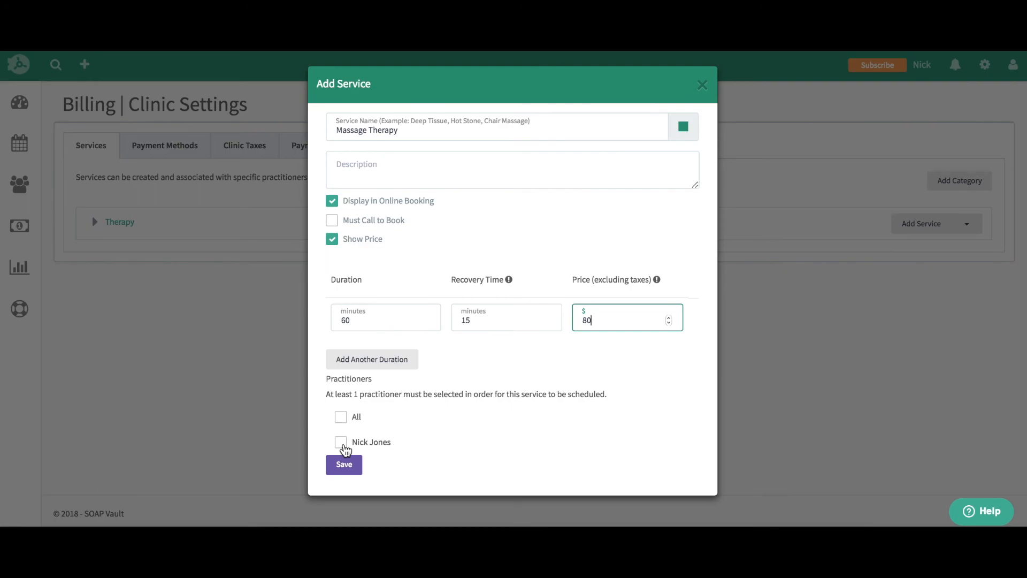
left_click(343, 444)
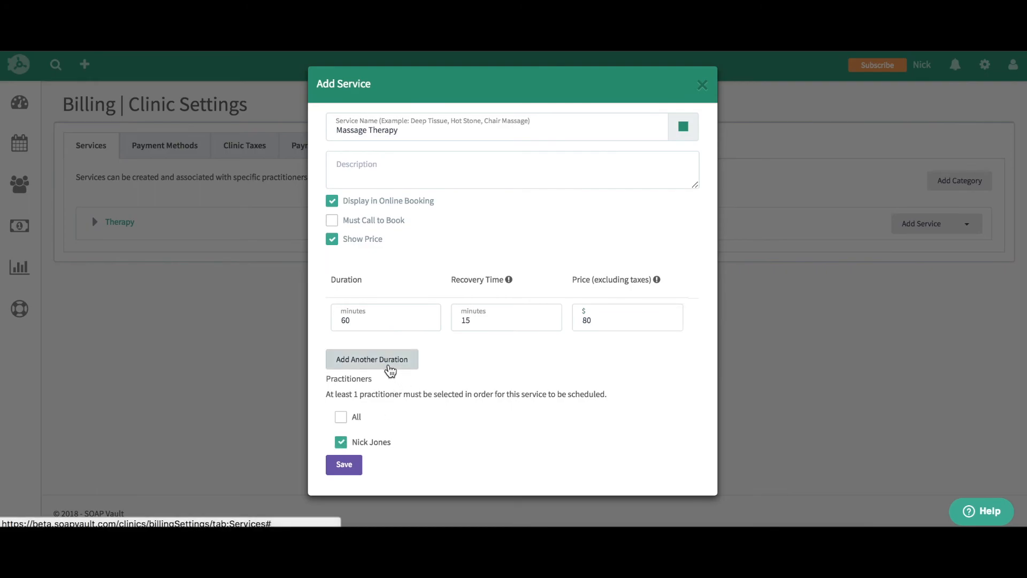
Add a second duration of 90 minutes with 15 minutes of recovery time at $100, and save the service
left_click(389, 367)
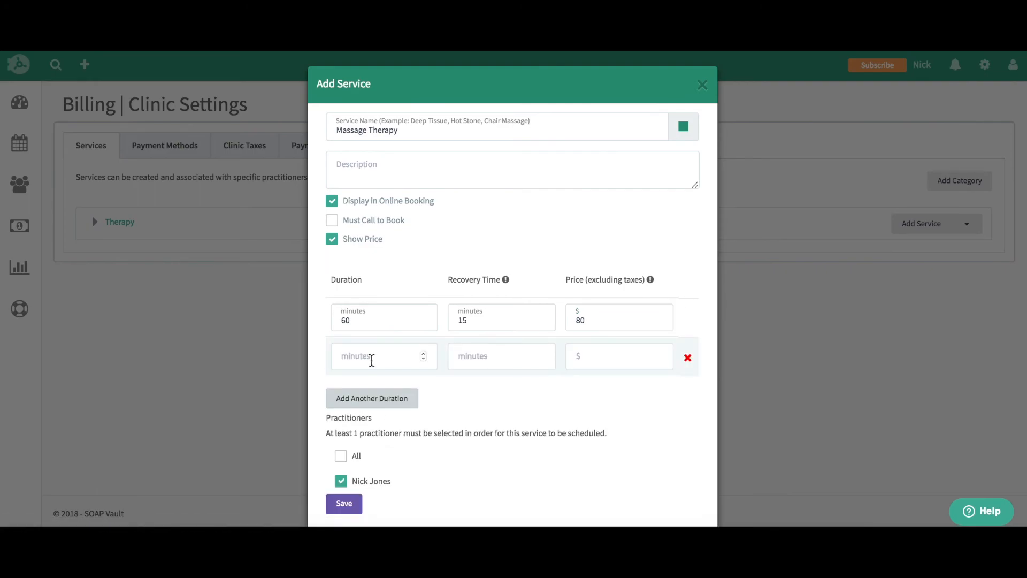
left_click(370, 360)
type("90")
left_click(469, 361)
type("15")
left_click(581, 356)
type("100")
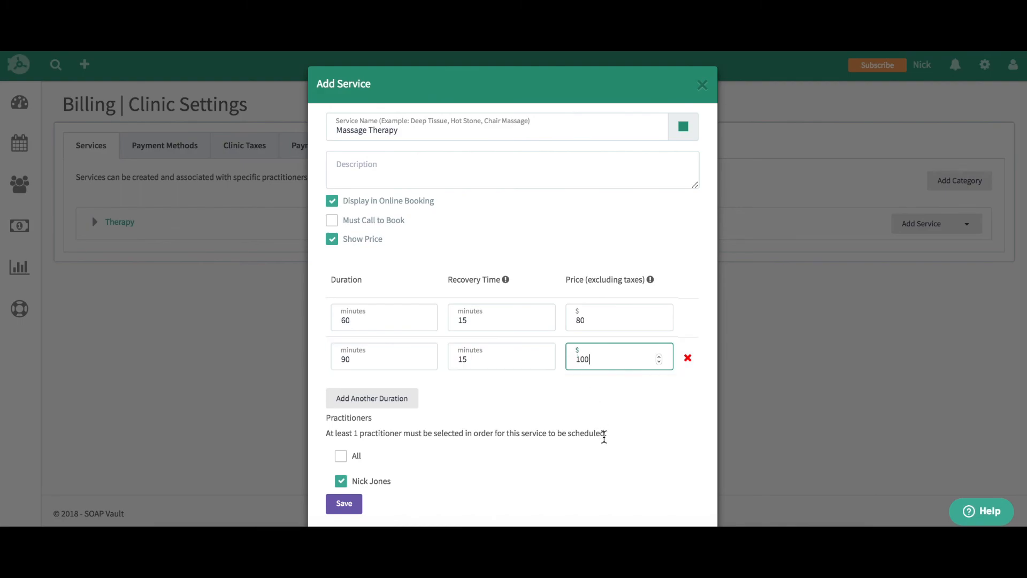
left_click(612, 456)
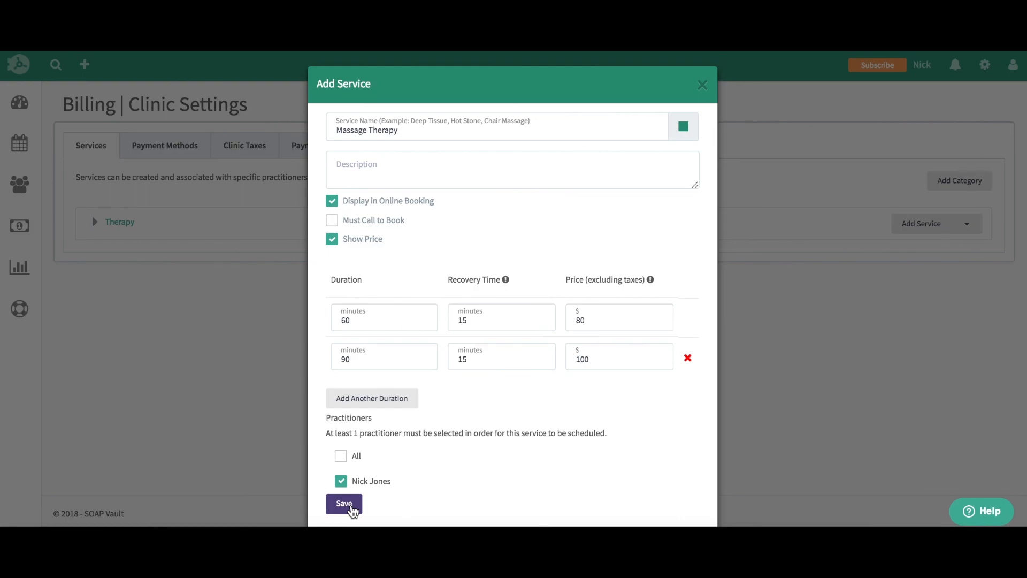
left_click(351, 508)
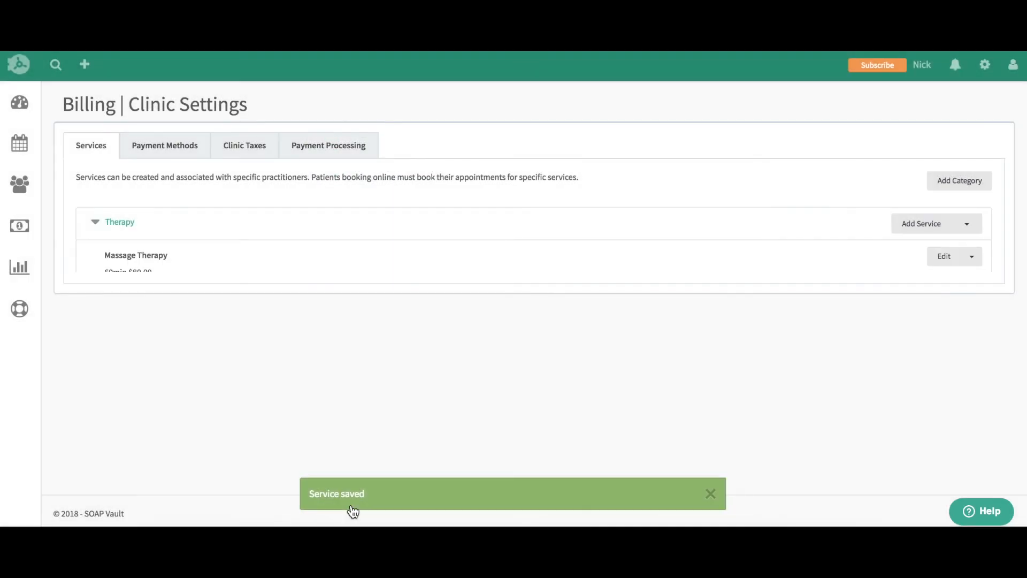
left_click(712, 495)
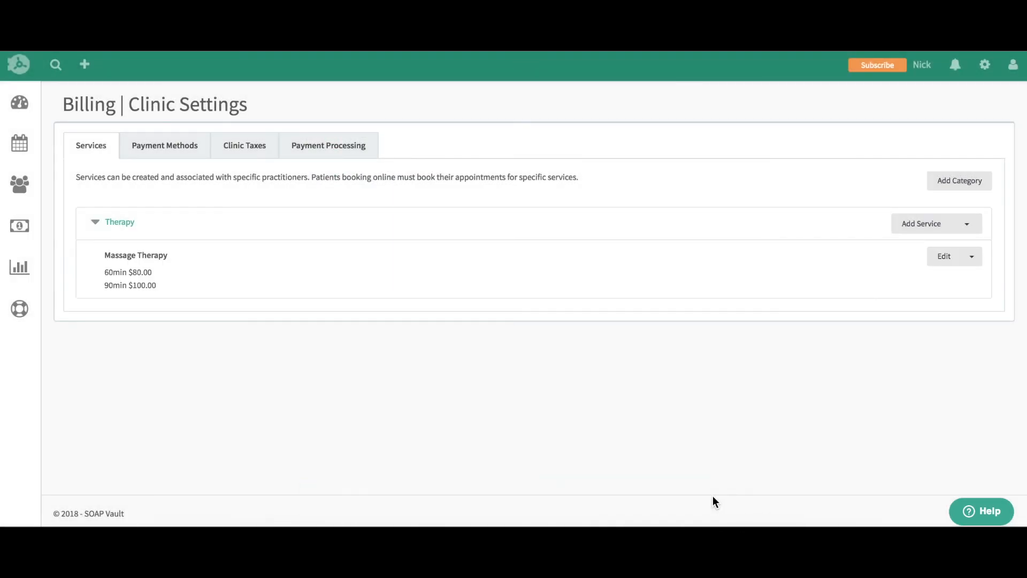